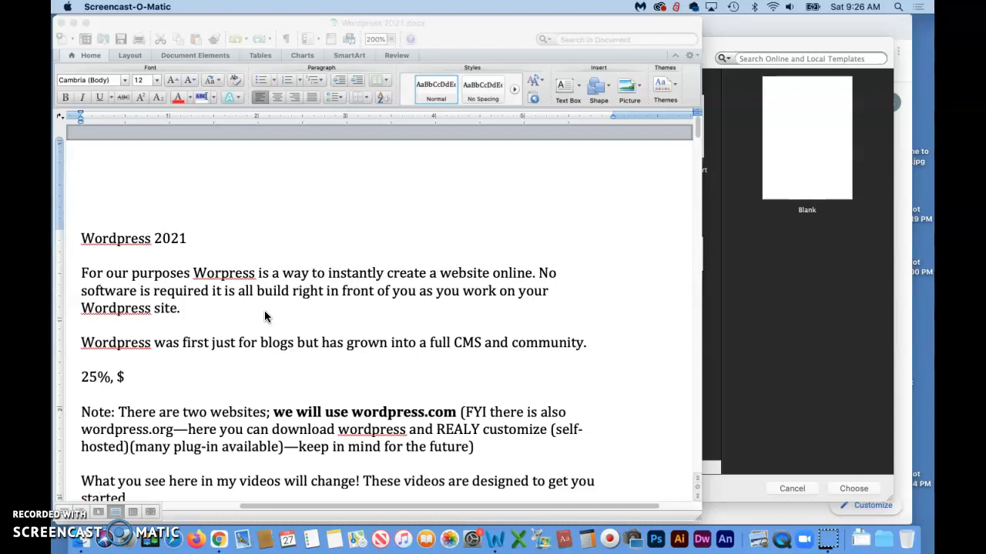
Read down through the Word lesson notes and activate the Word document window.
{"action": "scroll", "coordinate": [264, 311], "scroll_direction": "down", "scroll_amount": 3}
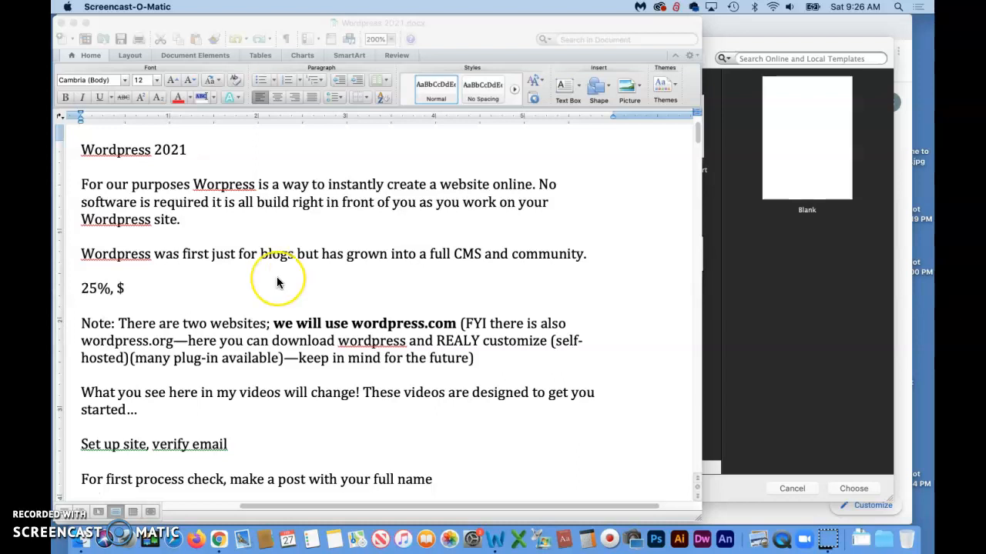
{"action": "scroll", "coordinate": [276, 279], "scroll_direction": "down", "scroll_amount": 2}
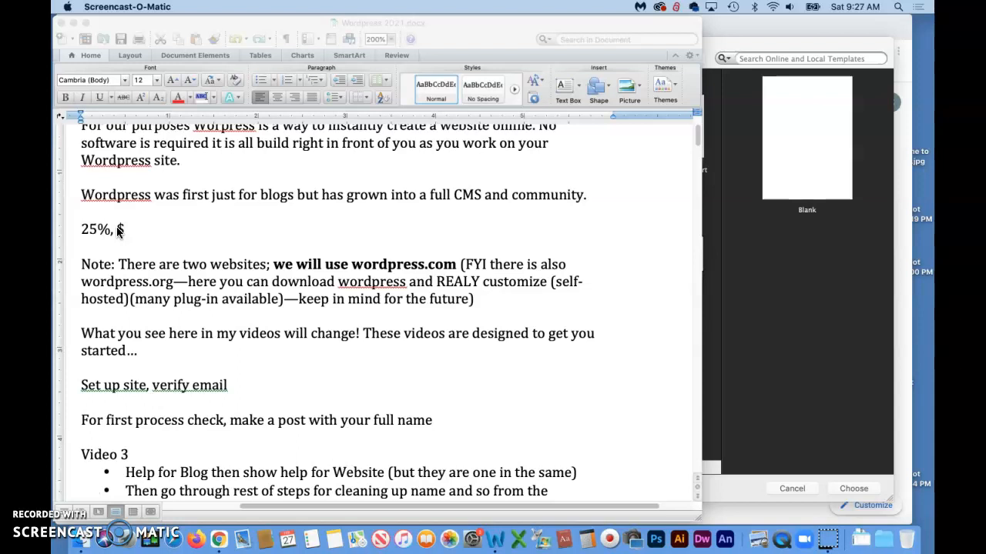
{"action": "scroll", "coordinate": [178, 231], "scroll_direction": "down", "scroll_amount": 1}
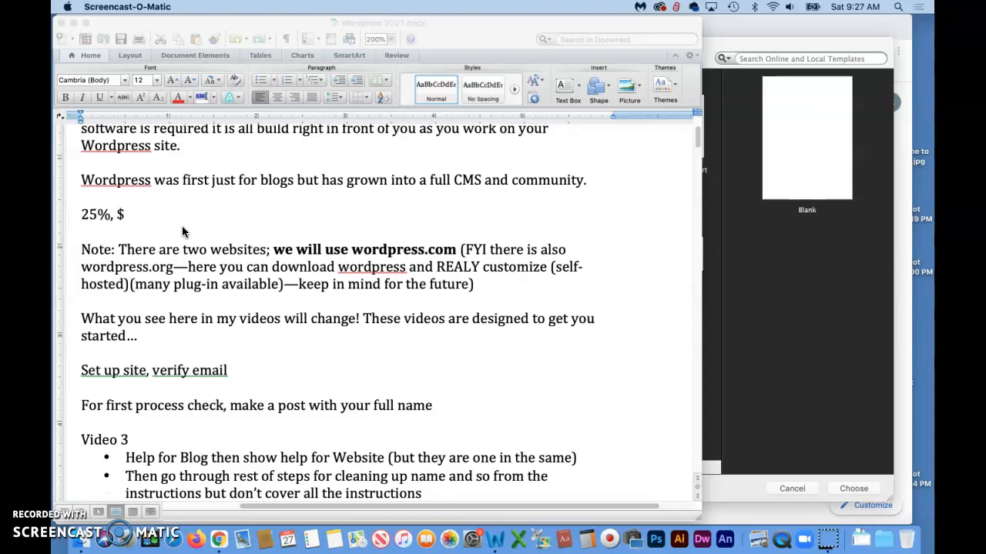
{"action": "scroll", "coordinate": [182, 226], "scroll_direction": "down", "scroll_amount": 2}
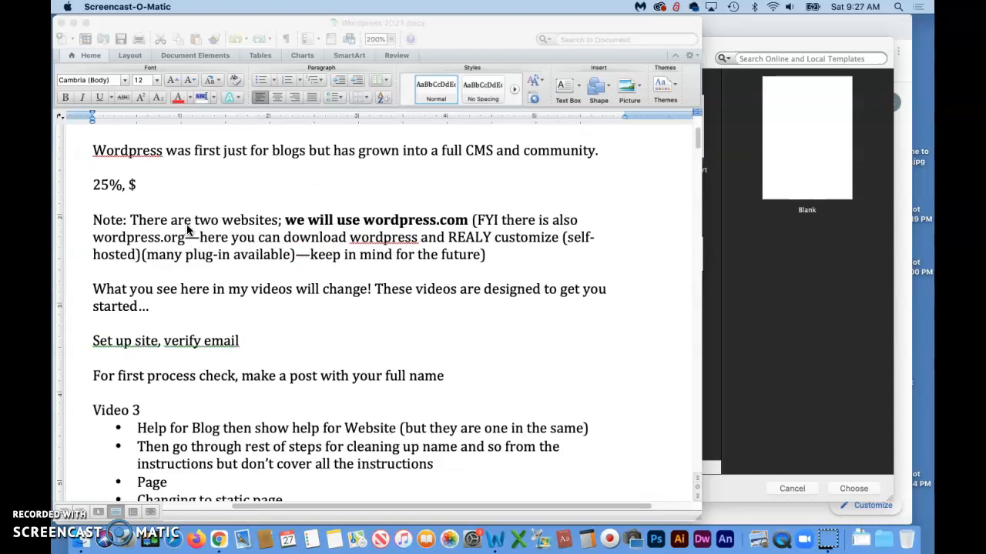
{"action": "scroll", "coordinate": [188, 229], "scroll_direction": "down", "scroll_amount": 1}
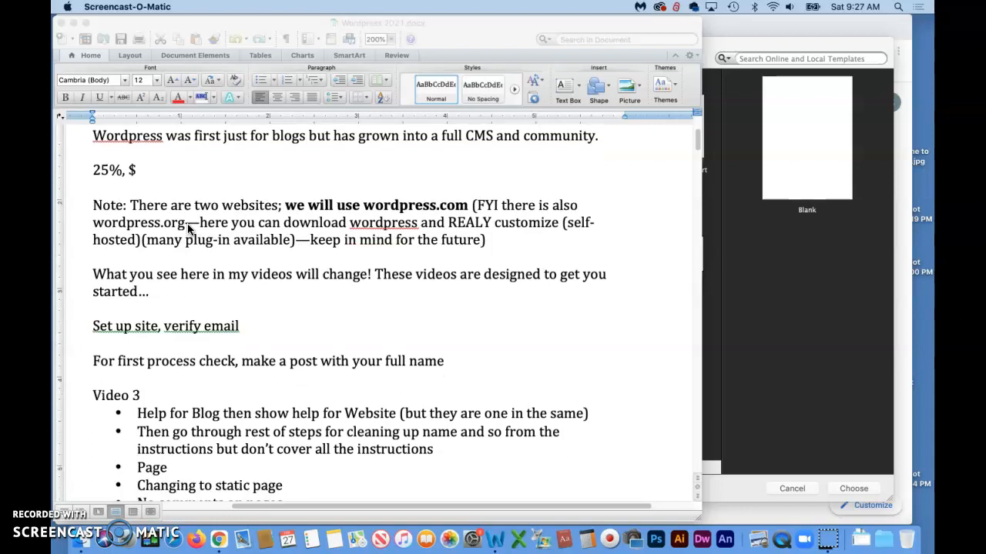
{"action": "scroll", "coordinate": [188, 228], "scroll_direction": "down", "scroll_amount": 2}
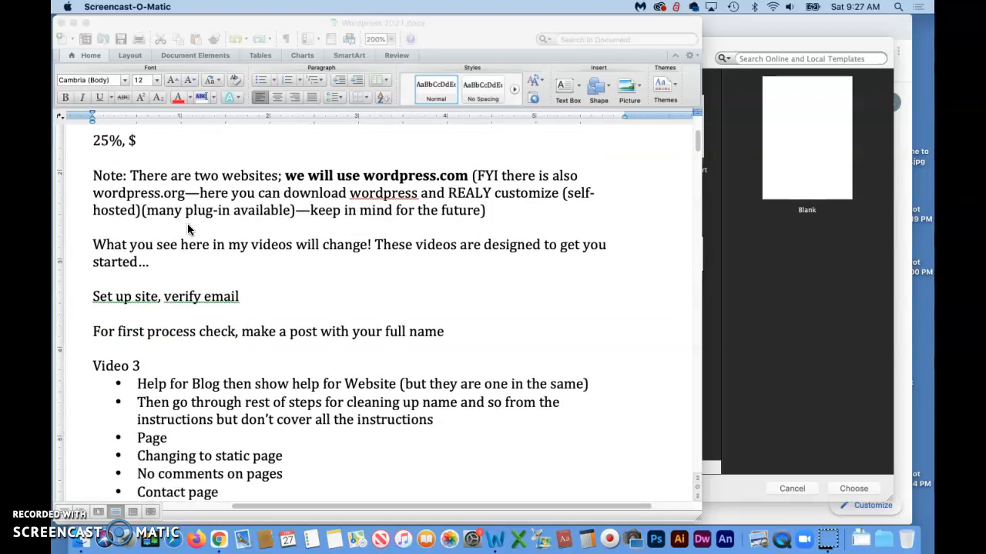
{"action": "scroll", "coordinate": [188, 229], "scroll_direction": "down", "scroll_amount": 2}
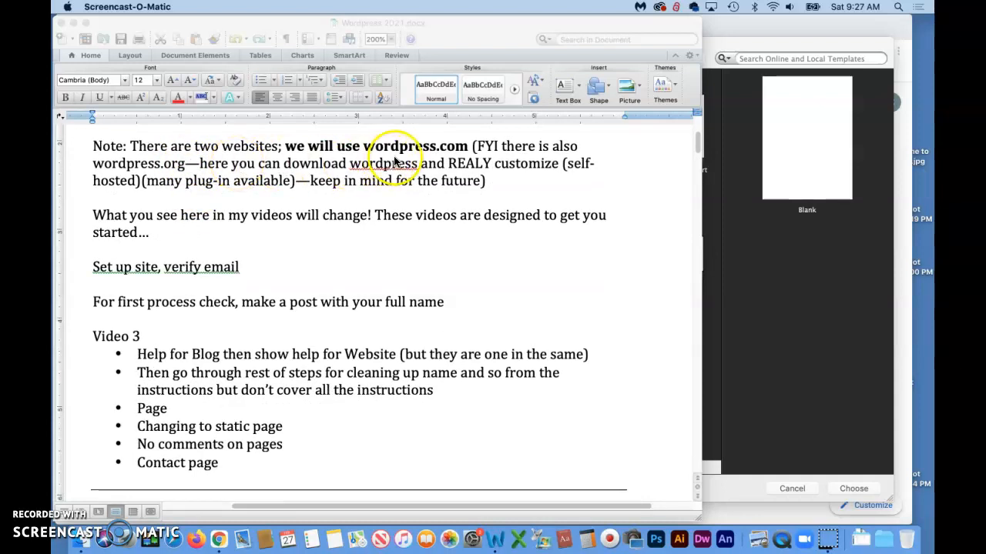
{"action": "left_click", "coordinate": [416, 148]}
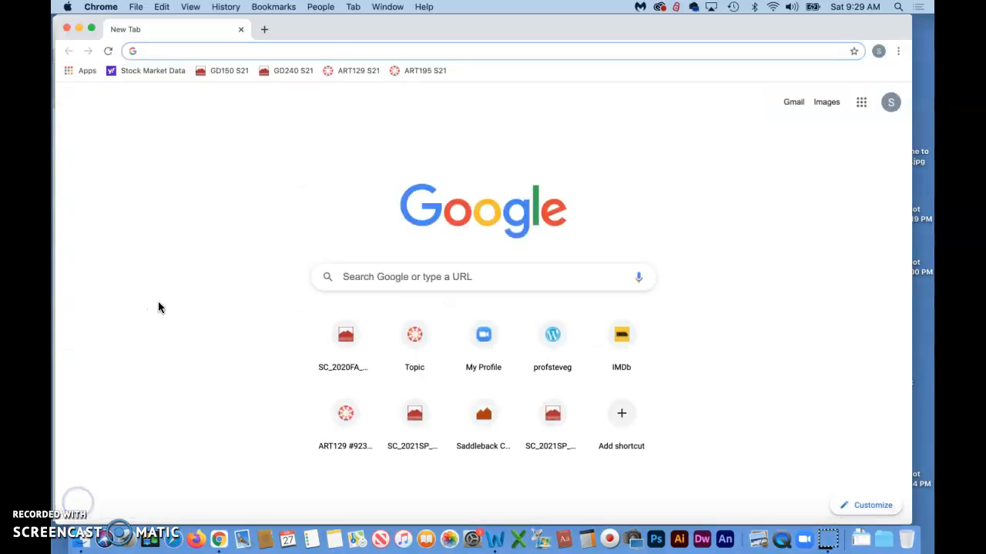
Go to wordpress.com by accepting the browser's autocomplete suggestion.
{"action": "type", "text": "word"}
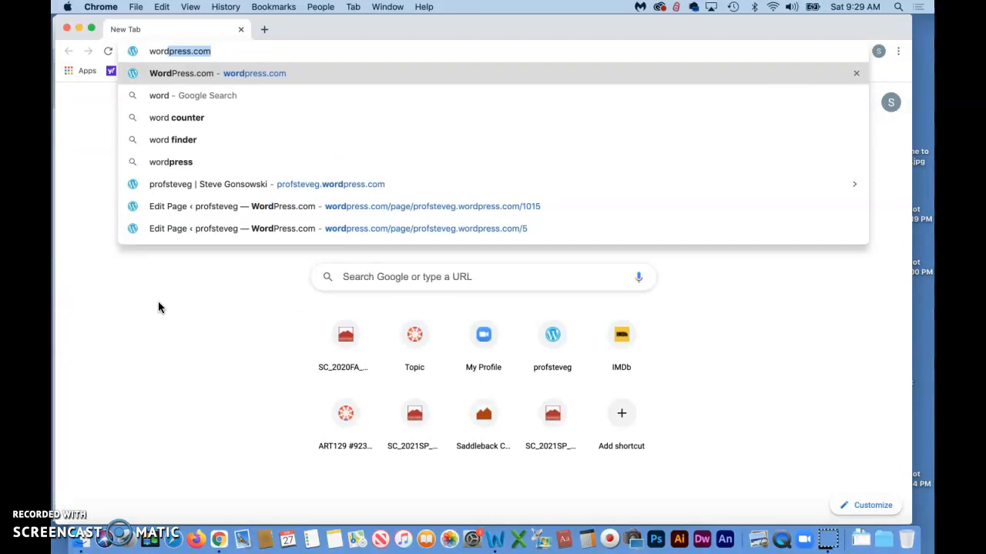
{"action": "key", "text": "Right"}
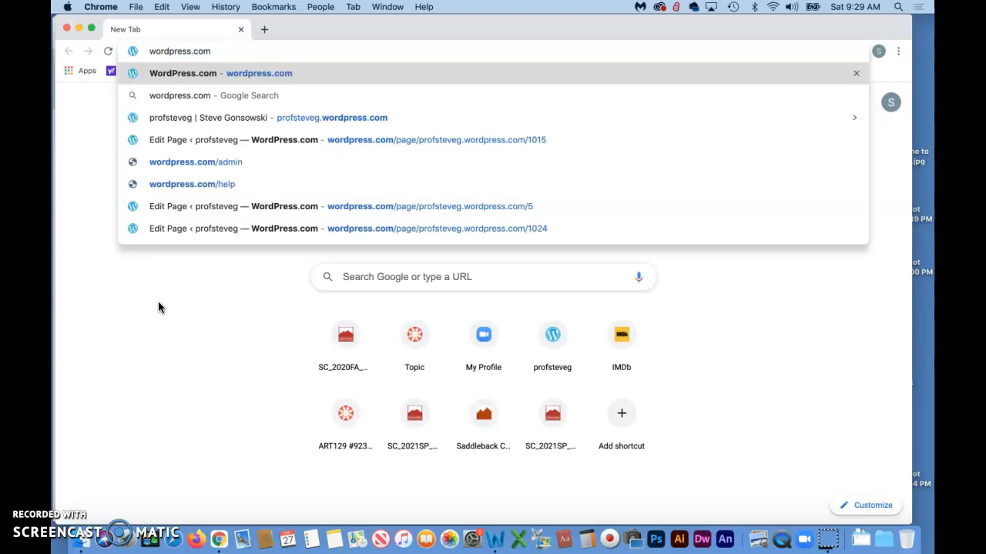
{"action": "key", "text": "Return"}
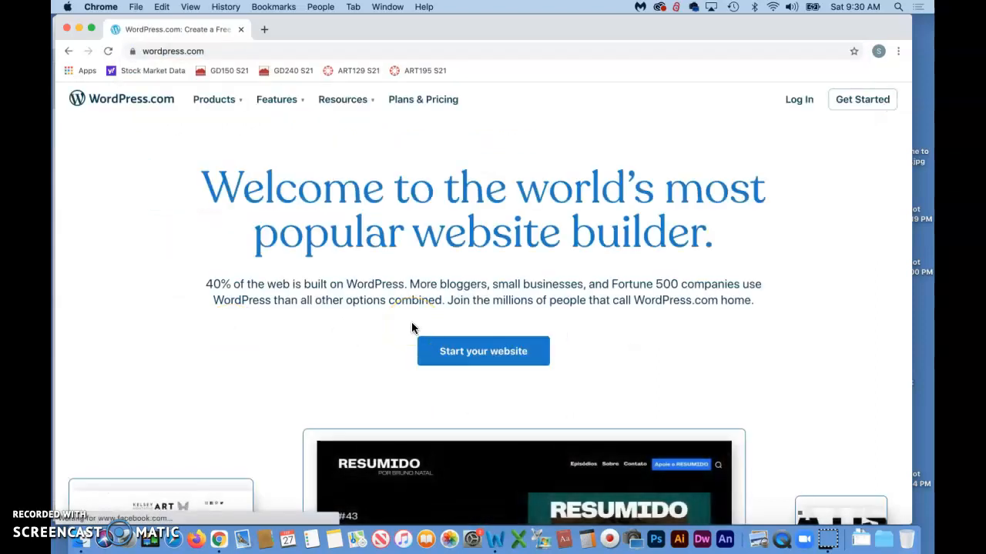
Start a new website and sign up with an e-mail address, username and password.
{"action": "left_click", "coordinate": [475, 353]}
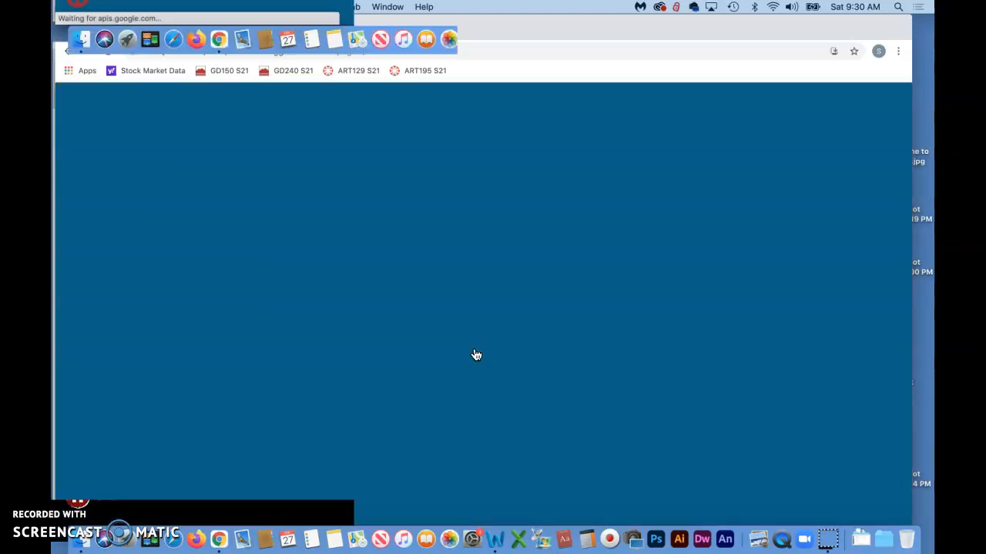
{"action": "left_click", "coordinate": [432, 194]}
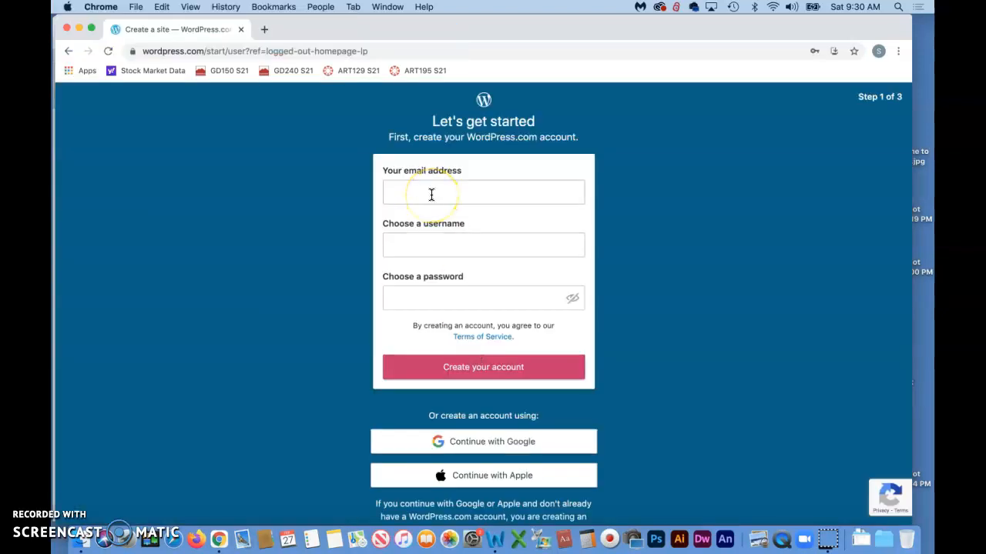
{"action": "left_click", "coordinate": [421, 190]}
{"action": "left_click", "coordinate": [415, 245]}
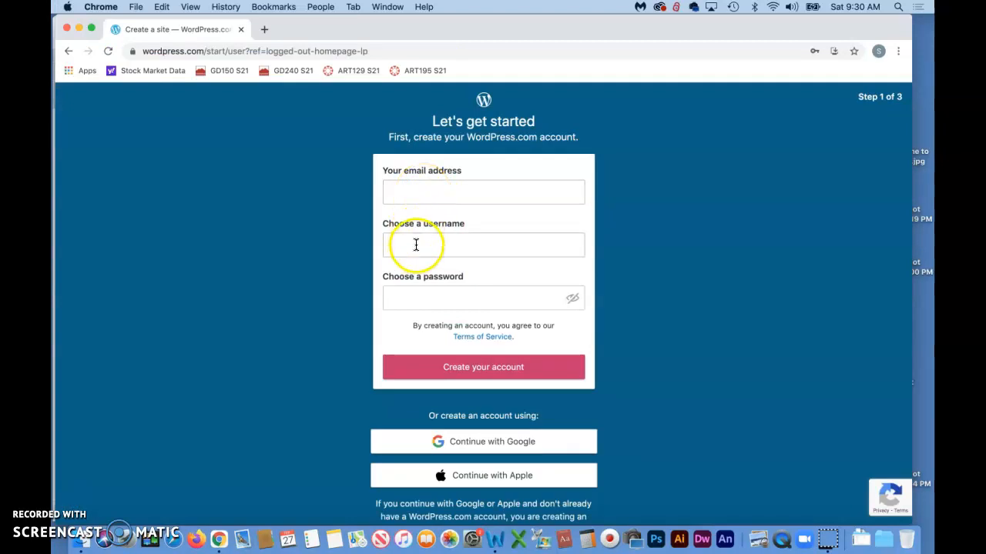
{"action": "left_click", "coordinate": [416, 297]}
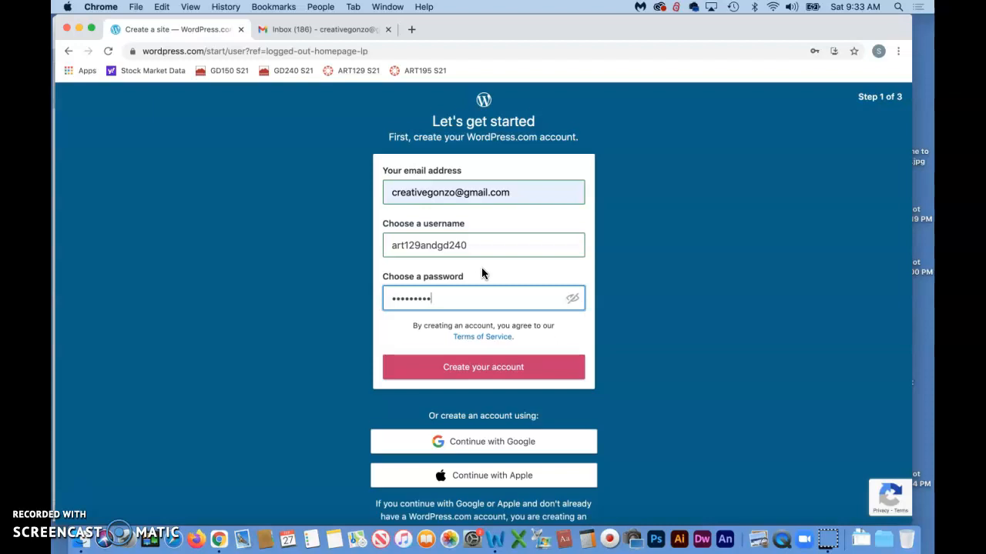
{"action": "scroll", "coordinate": [481, 267], "scroll_direction": "down", "scroll_amount": 1}
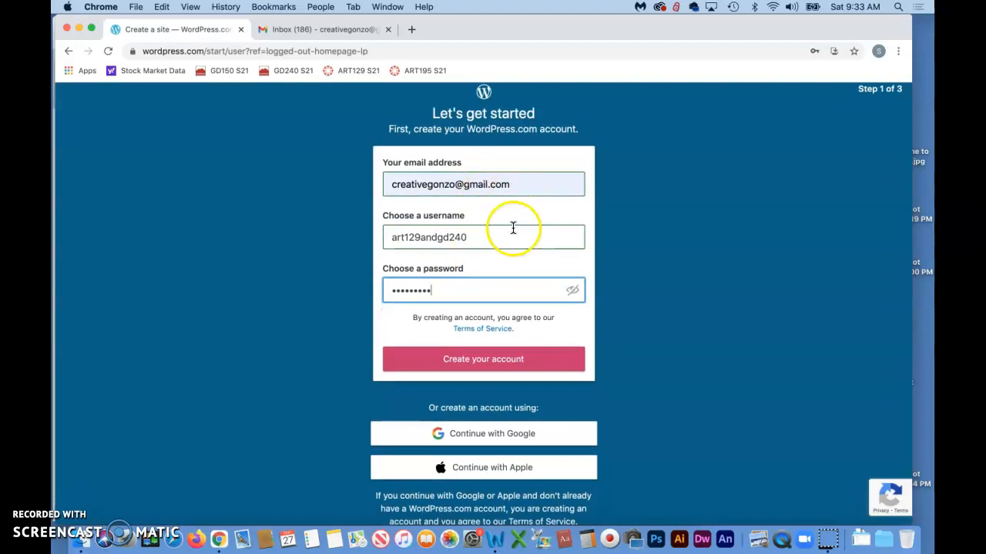
{"action": "left_click", "coordinate": [493, 365]}
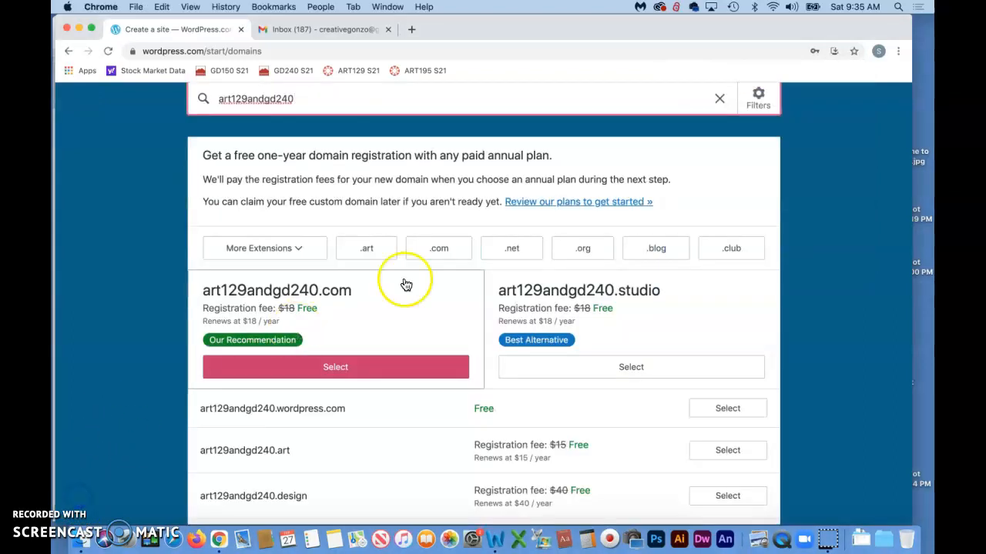
Select the free art129andgd240.wordpress.com address from the domain results.
{"action": "scroll", "coordinate": [439, 308], "scroll_direction": "down", "scroll_amount": 1}
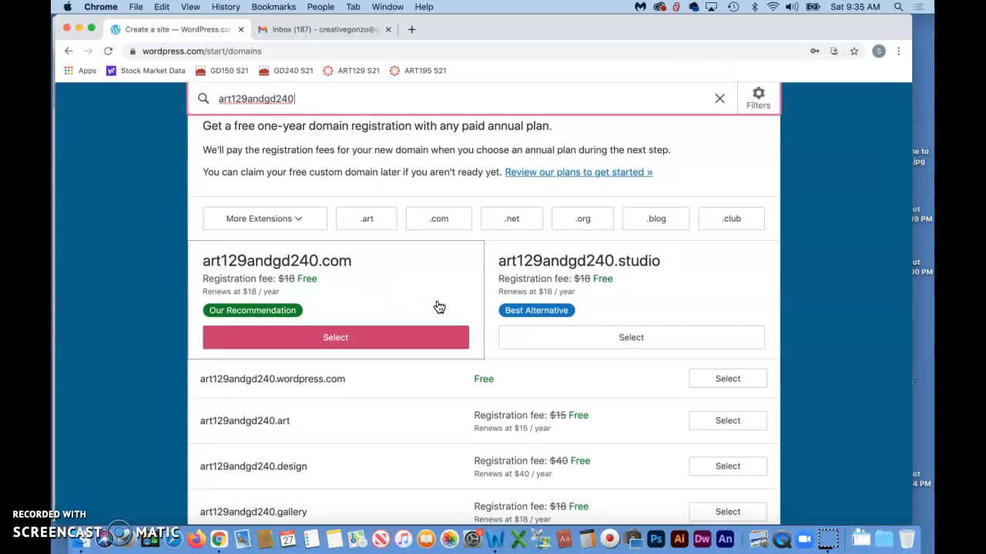
{"action": "scroll", "coordinate": [439, 308], "scroll_direction": "up", "scroll_amount": 1}
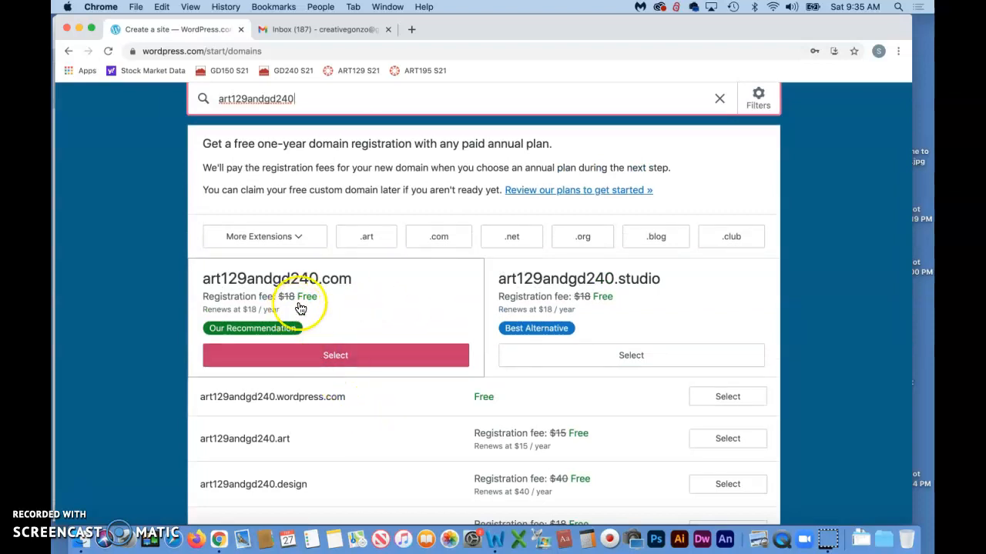
{"action": "scroll", "coordinate": [313, 310], "scroll_direction": "down", "scroll_amount": 2}
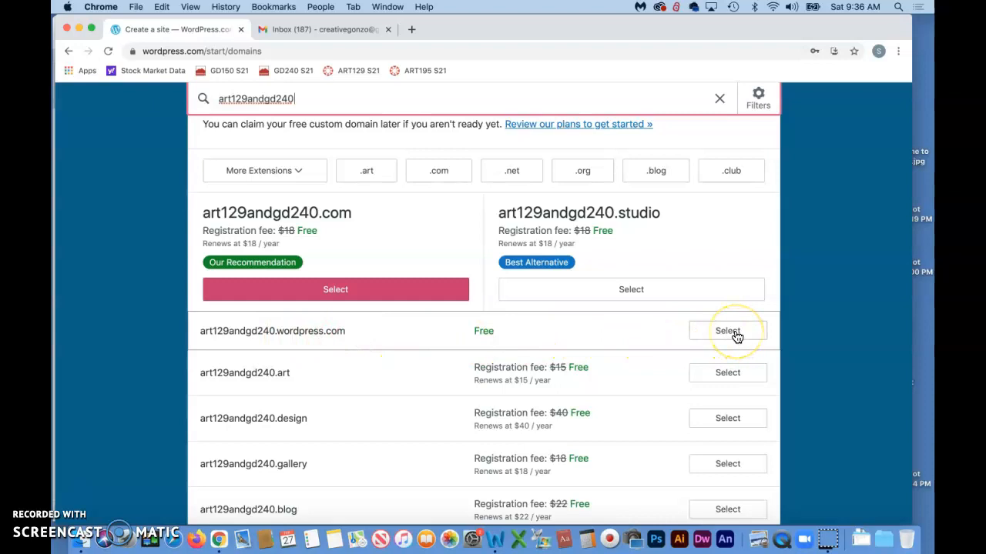
{"action": "scroll", "coordinate": [735, 336], "scroll_direction": "up", "scroll_amount": 4}
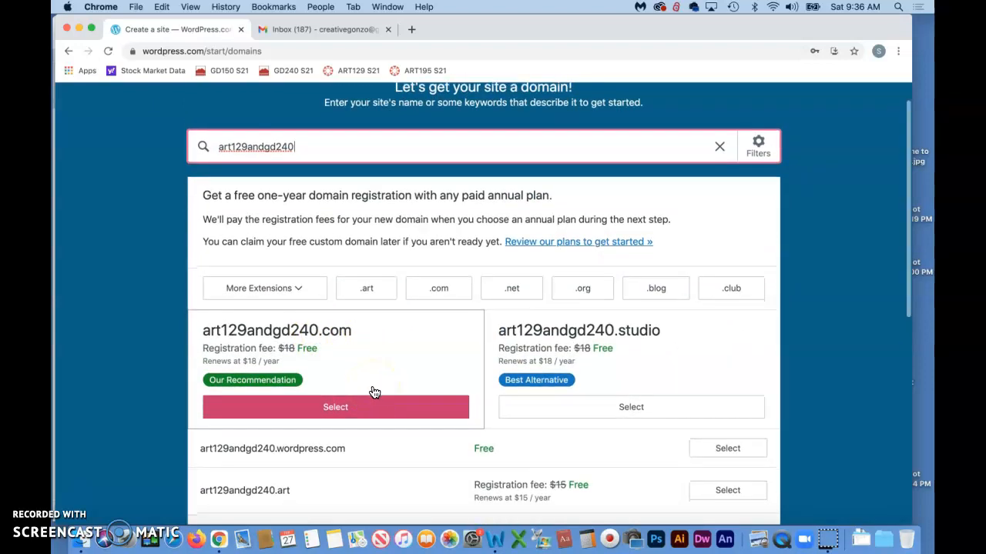
{"action": "scroll", "coordinate": [374, 393], "scroll_direction": "down", "scroll_amount": 2}
{"action": "scroll", "coordinate": [375, 393], "scroll_direction": "down", "scroll_amount": 1}
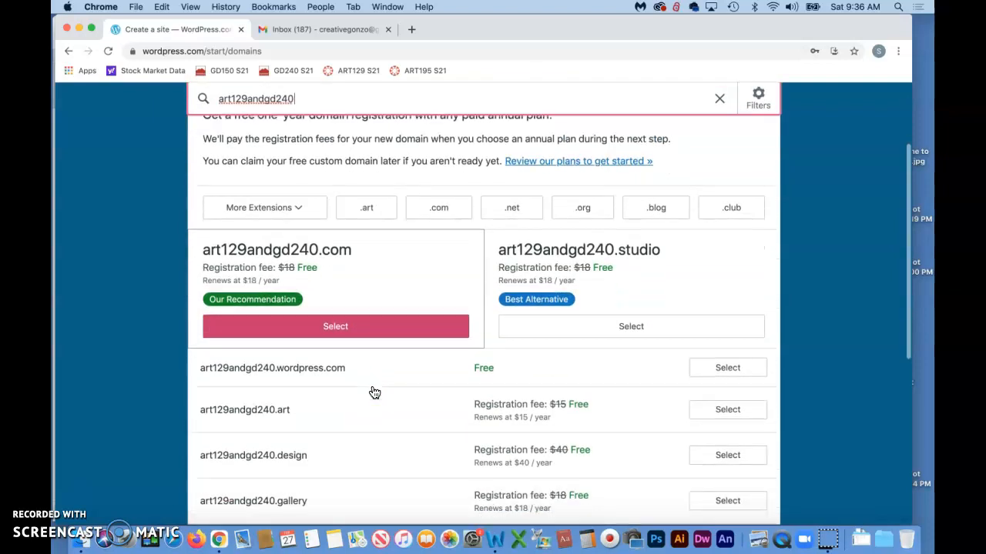
{"action": "left_click", "coordinate": [729, 369]}
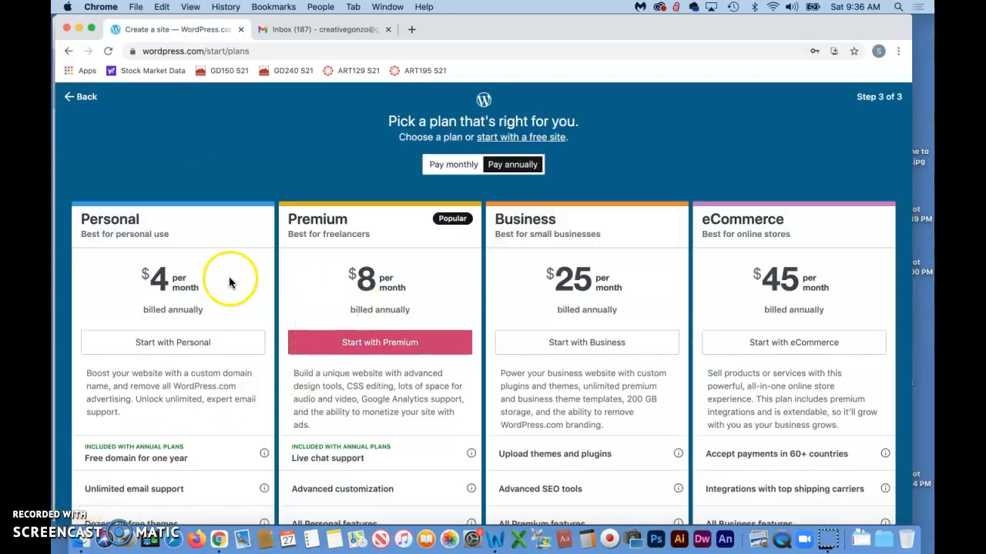
Pass over the Personal, Premium, Business and eCommerce plans and start with a free site.
{"action": "scroll", "coordinate": [228, 297], "scroll_direction": "down", "scroll_amount": 1}
{"action": "scroll", "coordinate": [228, 297], "scroll_direction": "up", "scroll_amount": 1}
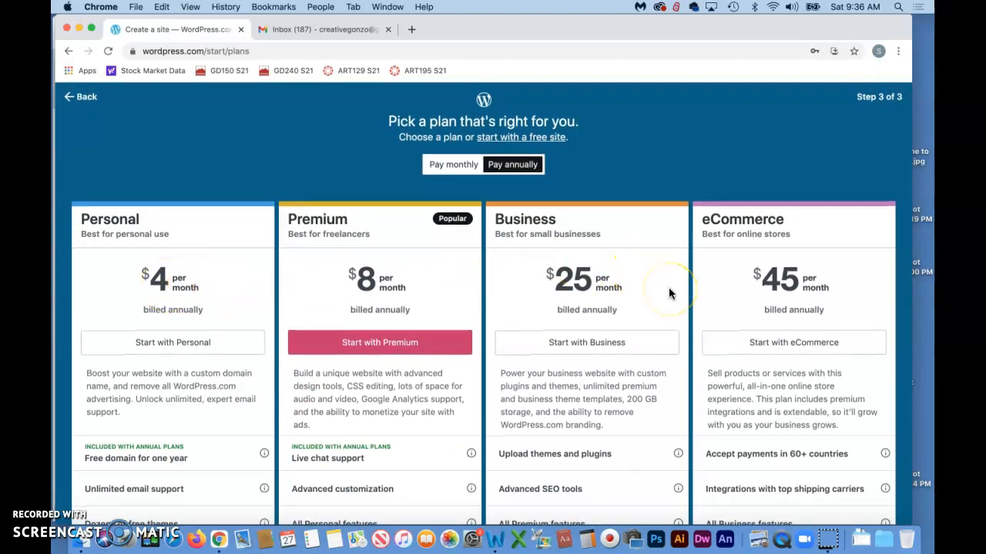
{"action": "left_click", "coordinate": [74, 502]}
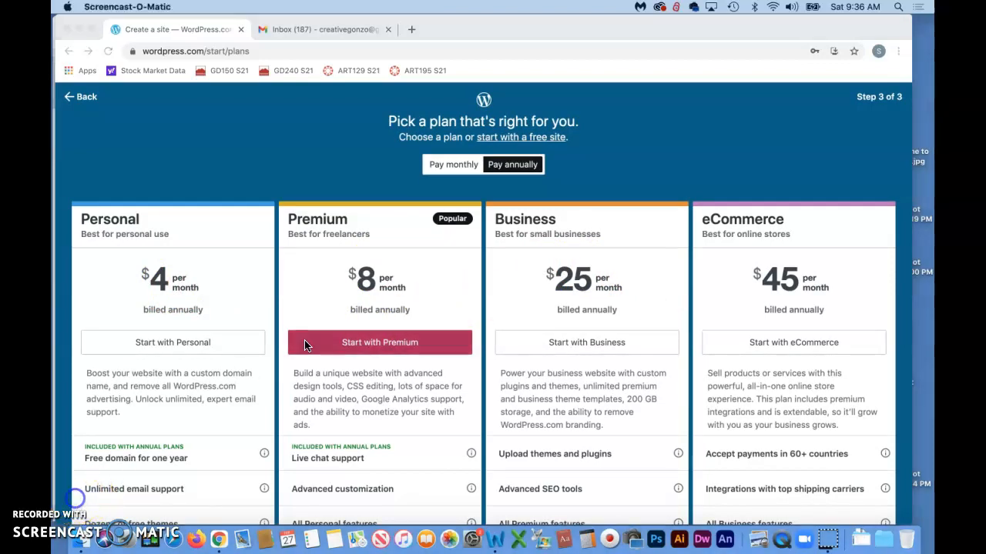
{"action": "left_click", "coordinate": [513, 144]}
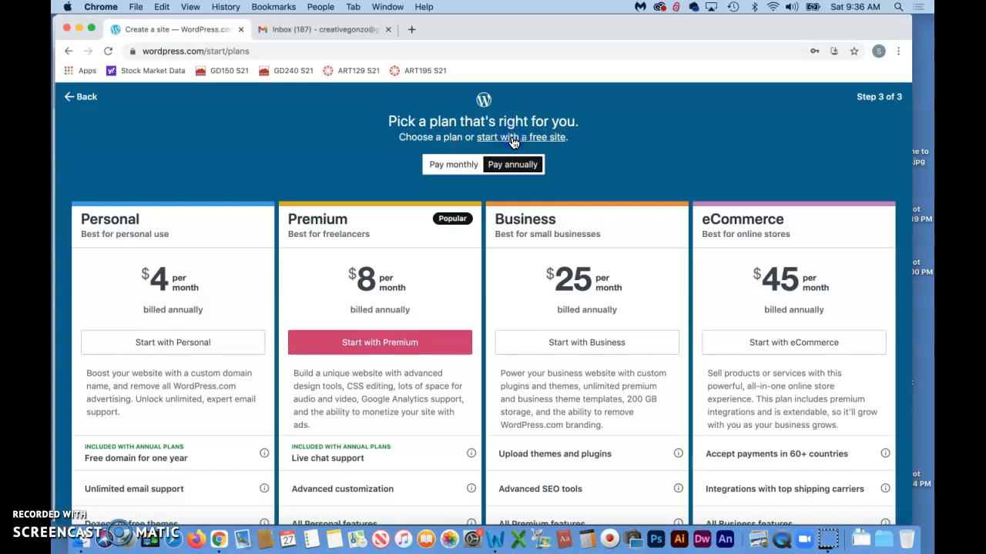
{"action": "left_click", "coordinate": [513, 143]}
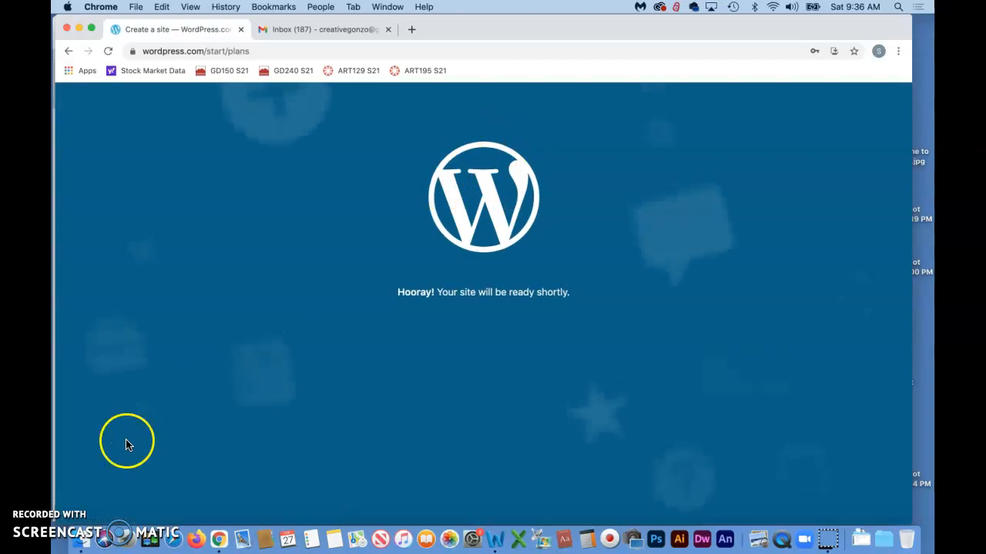
Return to the browser as the new site finishes building and reaches My Home.
{"action": "left_click", "coordinate": [82, 497]}
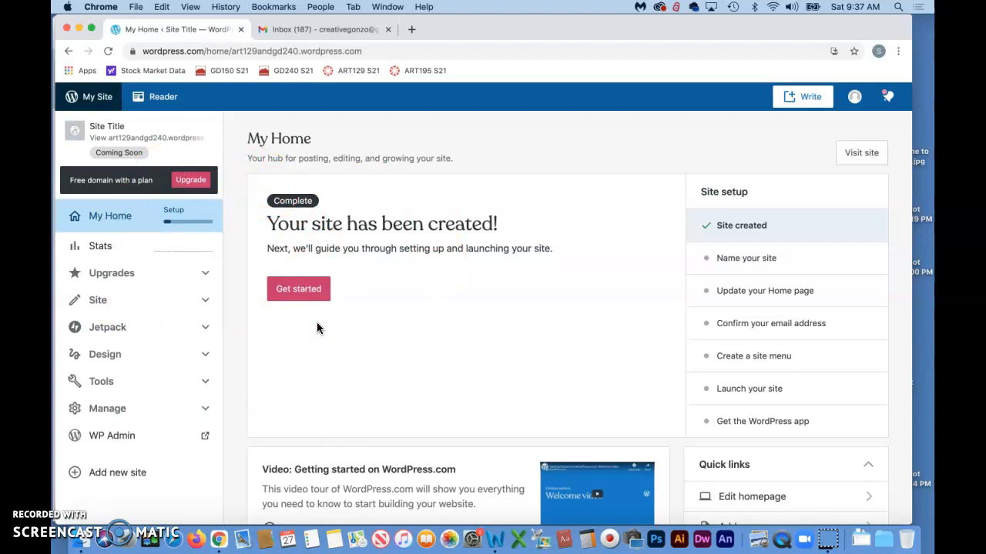
Open the WordPress.com activation e-mail in Gmail and confirm the account's e-mail address.
{"action": "left_click", "coordinate": [77, 497]}
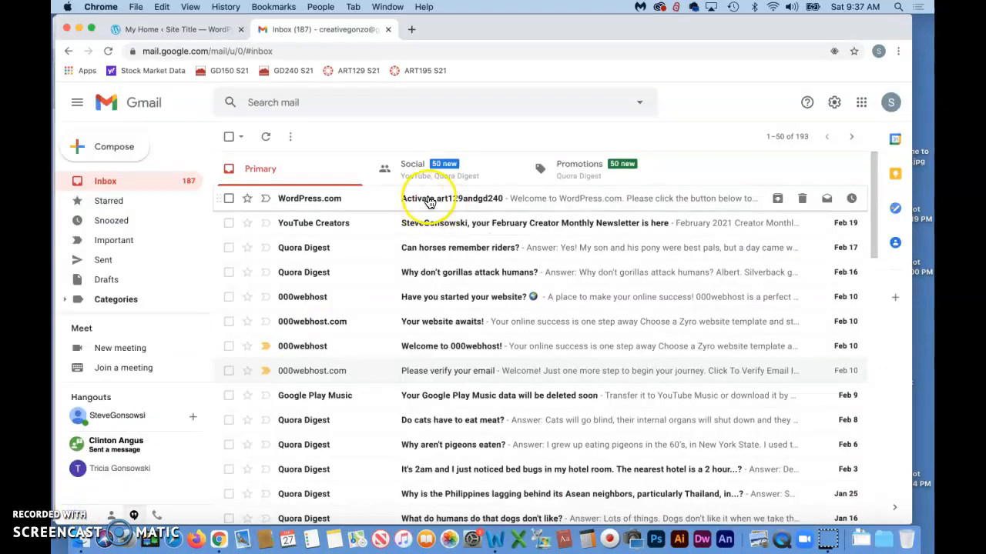
{"action": "left_click", "coordinate": [443, 198]}
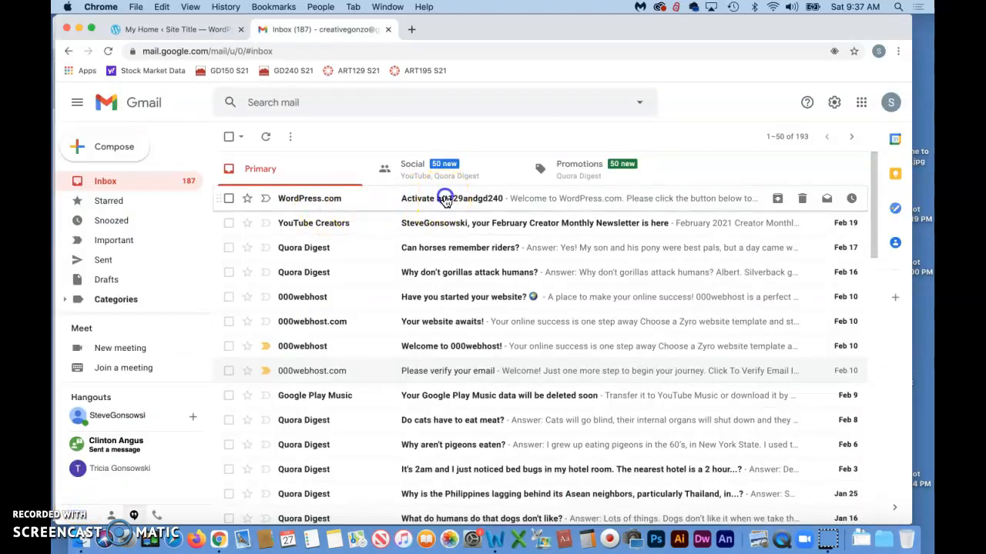
{"action": "scroll", "coordinate": [457, 293], "scroll_direction": "down", "scroll_amount": 3}
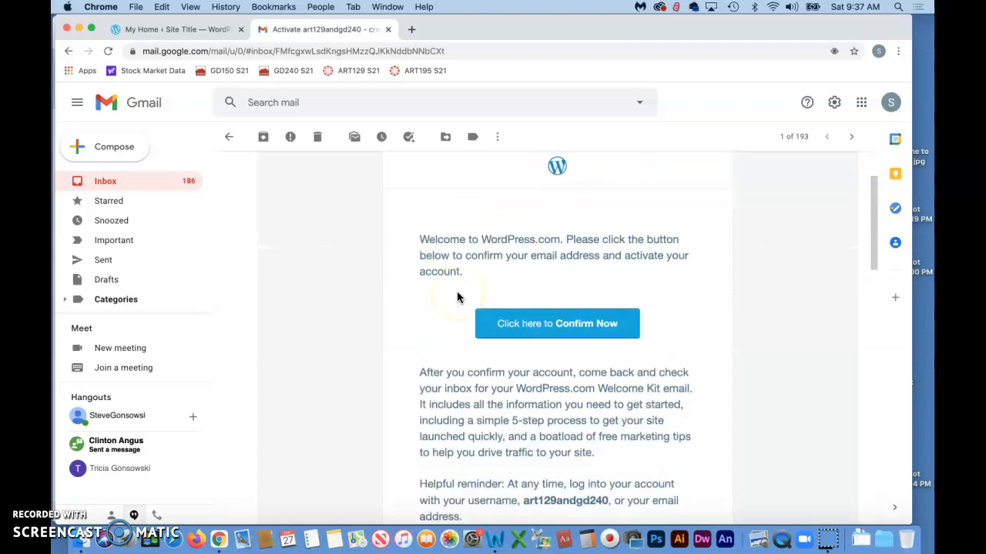
{"action": "left_click", "coordinate": [538, 322]}
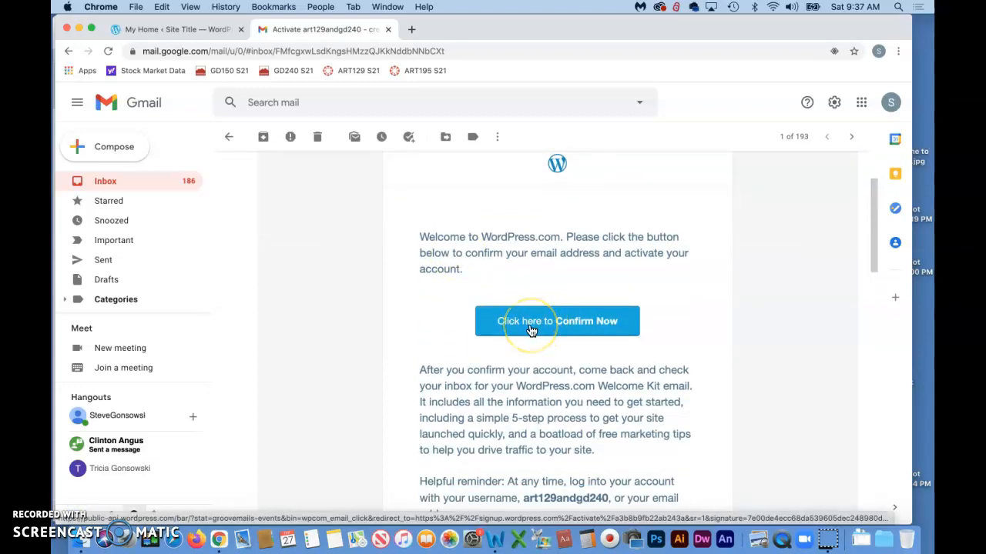
{"action": "scroll", "coordinate": [532, 330], "scroll_direction": "down", "scroll_amount": 3}
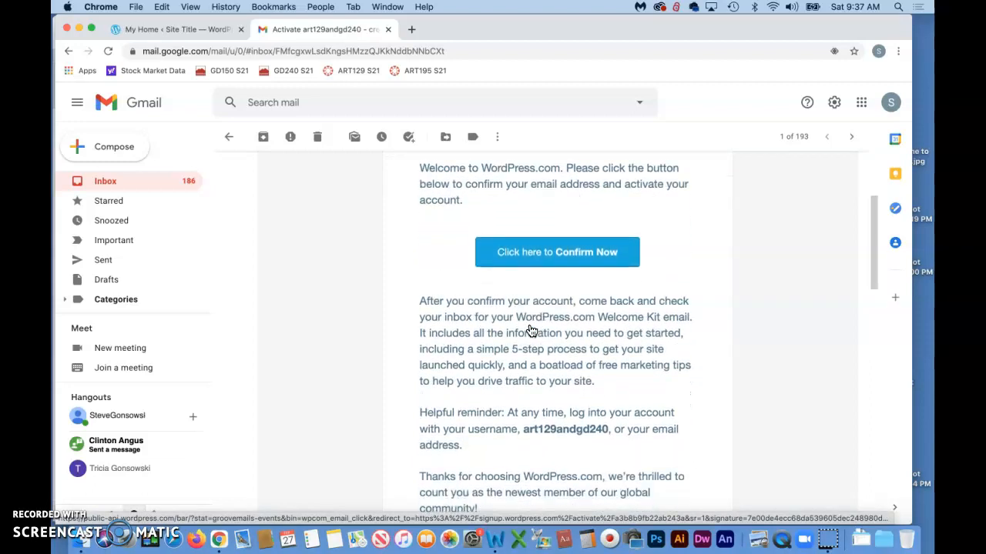
{"action": "scroll", "coordinate": [531, 331], "scroll_direction": "down", "scroll_amount": 5}
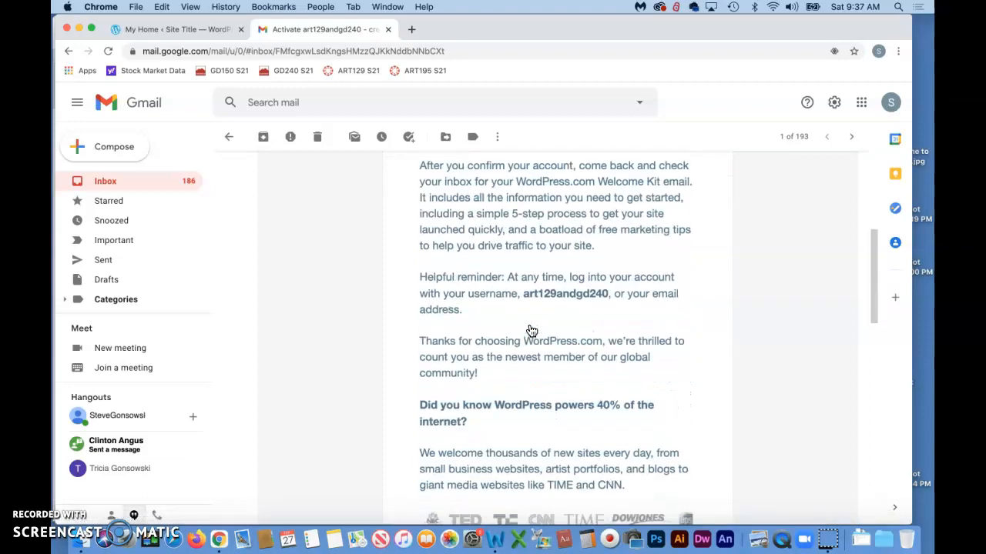
{"action": "scroll", "coordinate": [531, 331], "scroll_direction": "down", "scroll_amount": 1}
{"action": "scroll", "coordinate": [532, 331], "scroll_direction": "down", "scroll_amount": 2}
{"action": "left_click", "coordinate": [597, 278]}
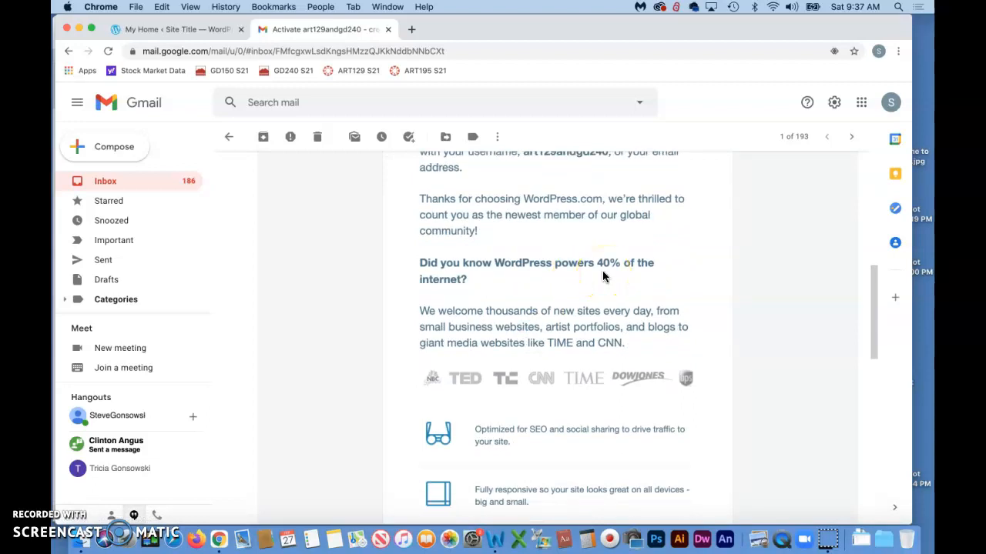
{"action": "scroll", "coordinate": [603, 276], "scroll_direction": "up", "scroll_amount": 10}
Finish the e-mail confirmation and return to the WordPress.com site dashboard.
{"action": "left_click", "coordinate": [541, 344]}
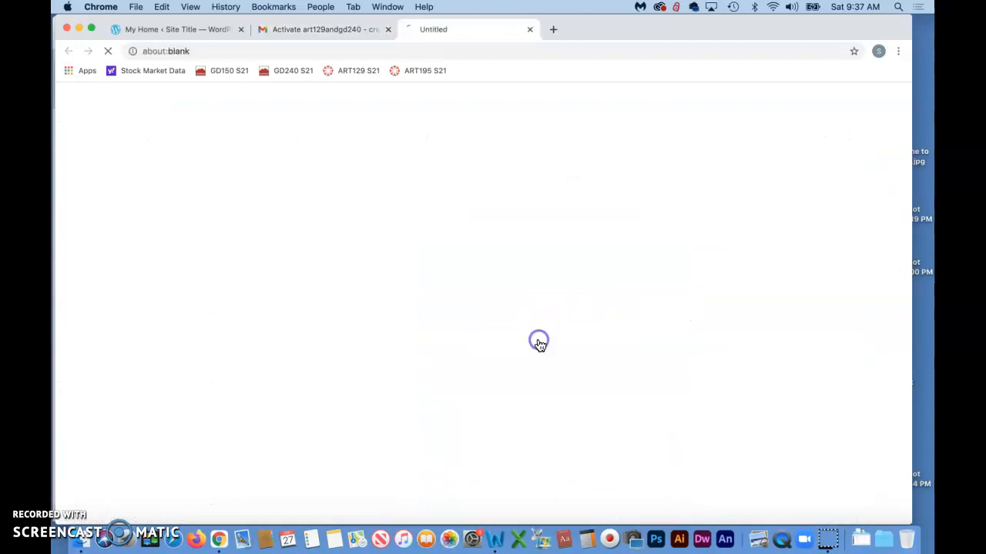
{"action": "left_click", "coordinate": [473, 341]}
{"action": "left_click", "coordinate": [66, 501]}
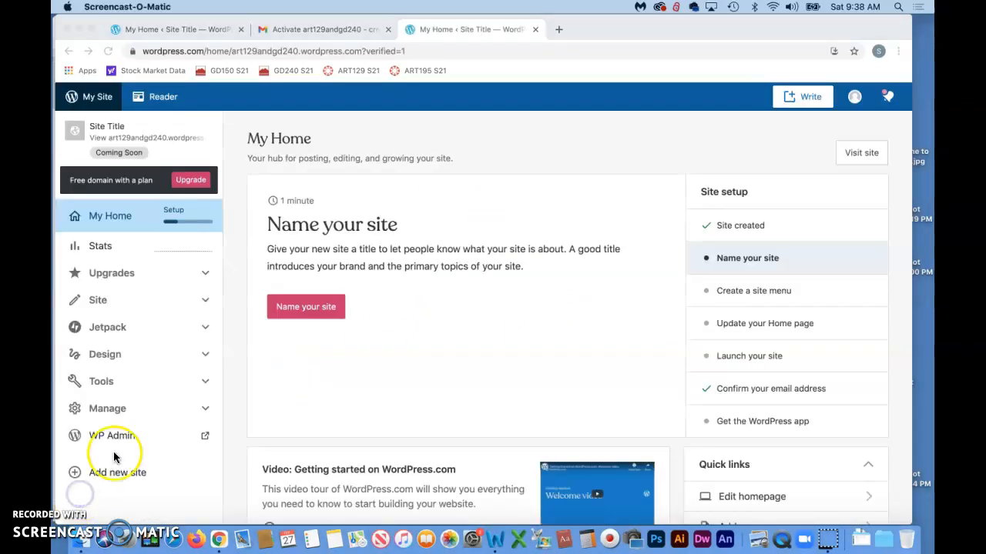
{"action": "left_click", "coordinate": [322, 313]}
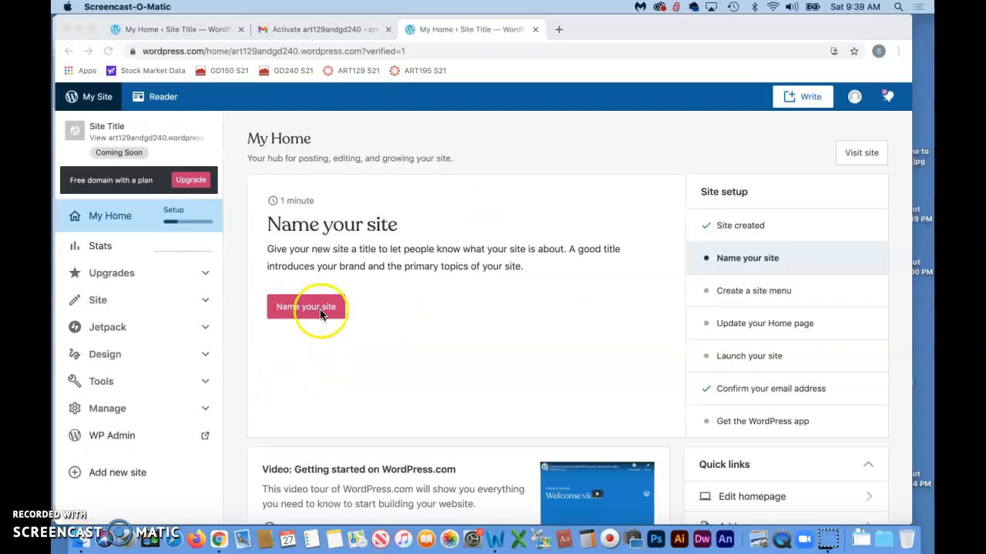
Save site title 'Art129 and GD240' with tagline 'The Power of Web Knowledge'.
{"action": "left_click", "coordinate": [305, 307]}
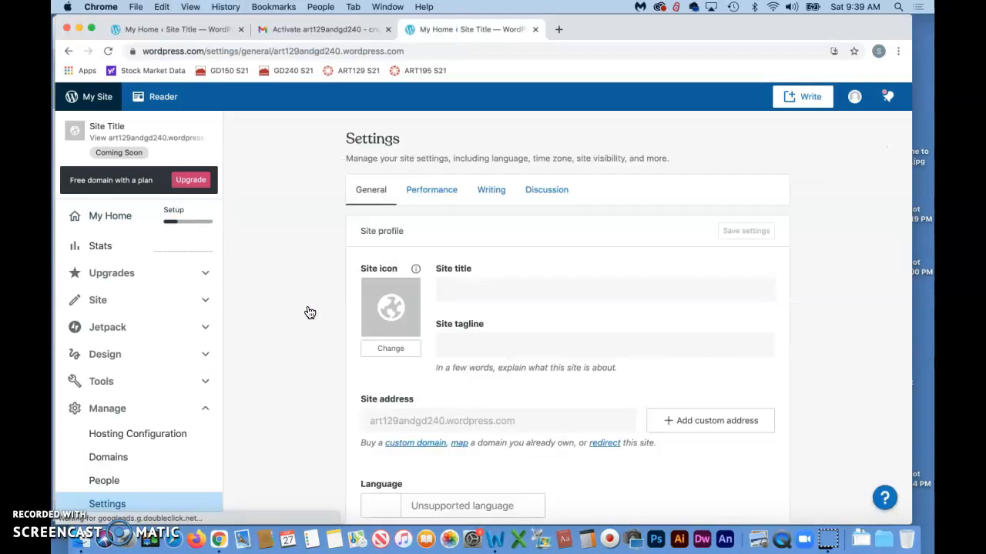
{"action": "left_click", "coordinate": [449, 291]}
{"action": "left_click_drag", "start_coordinate": [495, 288], "coordinate": [403, 275]}
{"action": "type", "text": "Art1"}
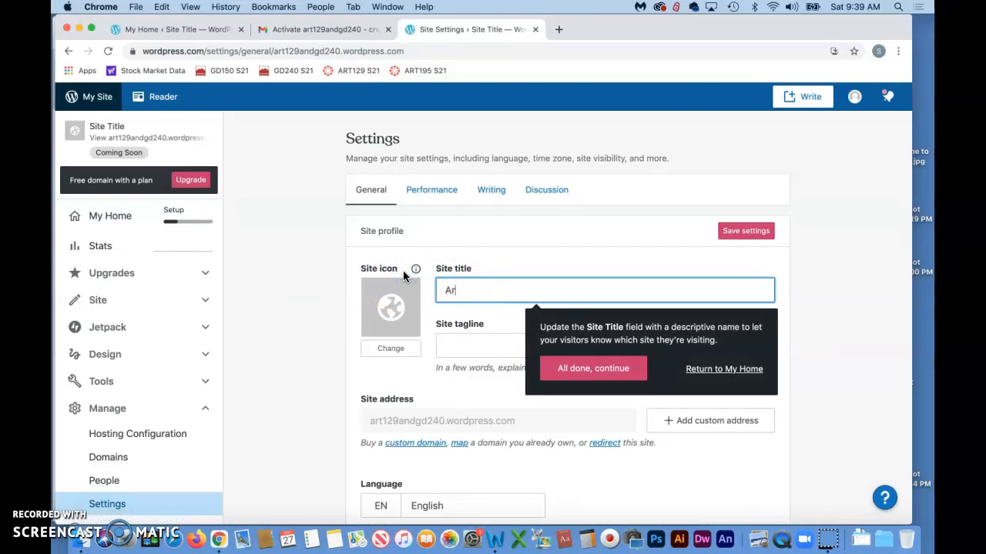
{"action": "type", "text": "29"}
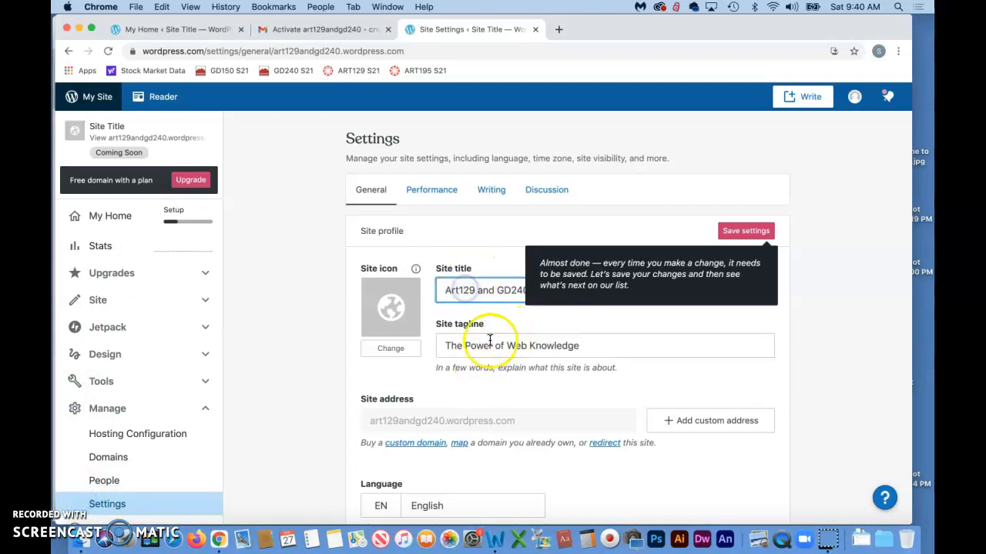
{"action": "left_click", "coordinate": [467, 345]}
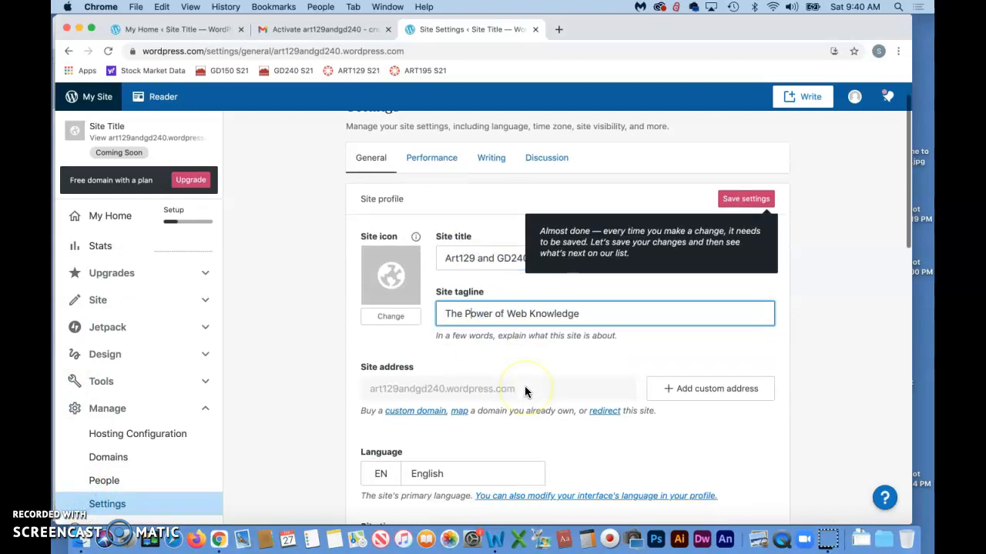
{"action": "scroll", "coordinate": [524, 386], "scroll_direction": "down", "scroll_amount": 2}
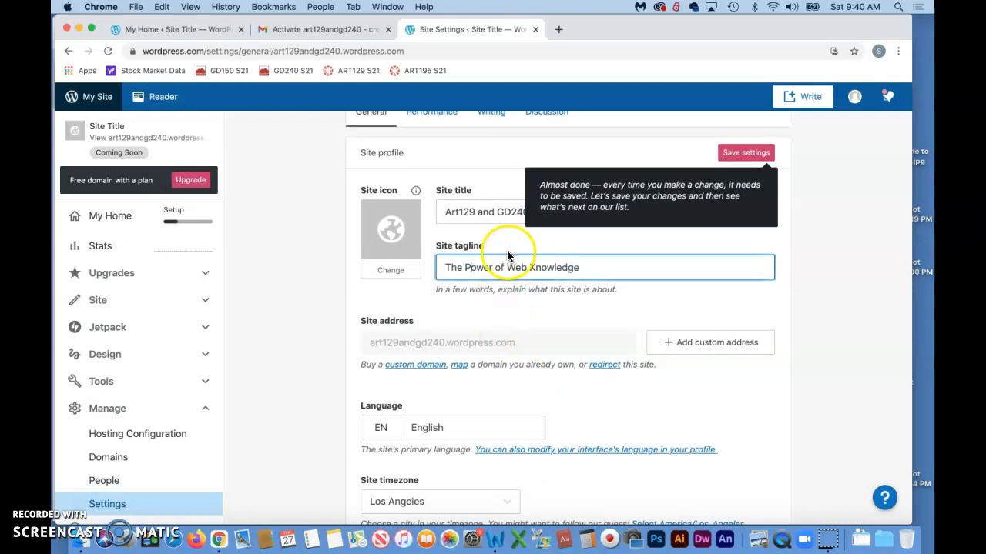
{"action": "scroll", "coordinate": [533, 270], "scroll_direction": "up", "scroll_amount": 2}
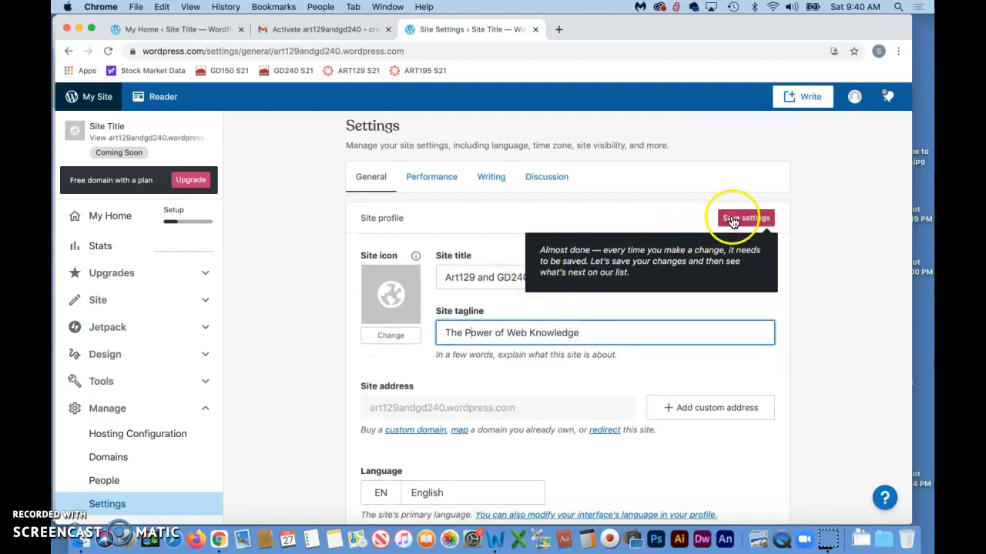
{"action": "left_click", "coordinate": [736, 221]}
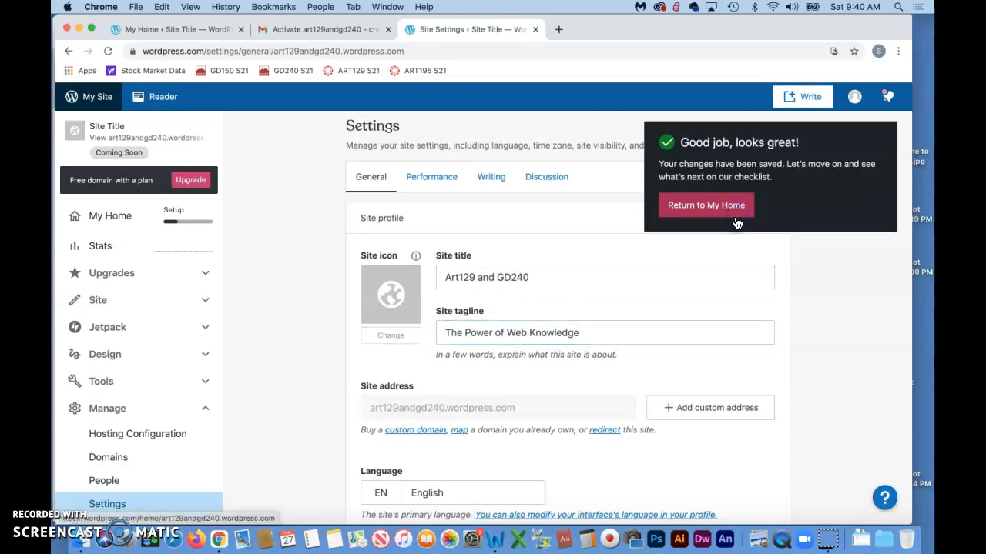
{"action": "scroll", "coordinate": [624, 271], "scroll_direction": "down", "scroll_amount": 2}
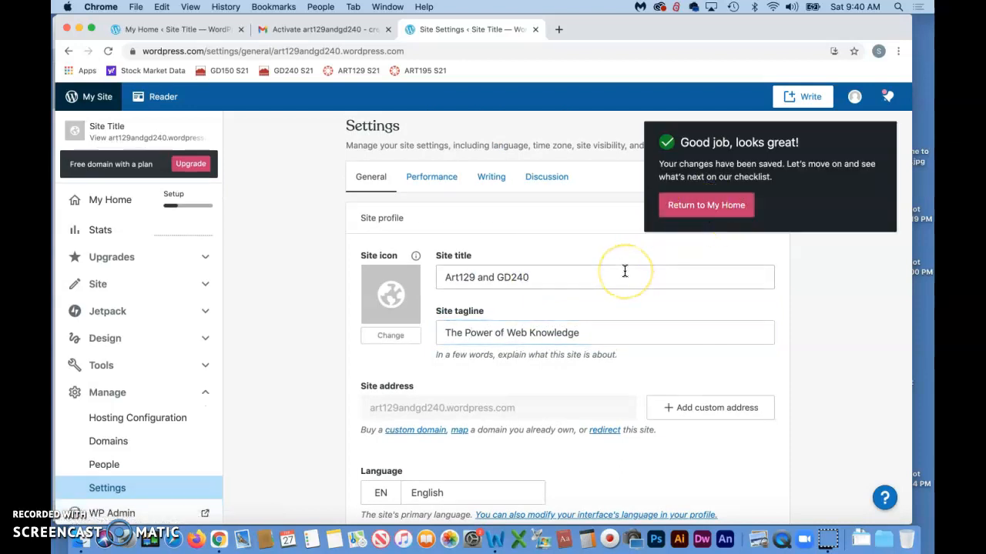
{"action": "scroll", "coordinate": [624, 270], "scroll_direction": "down", "scroll_amount": 6}
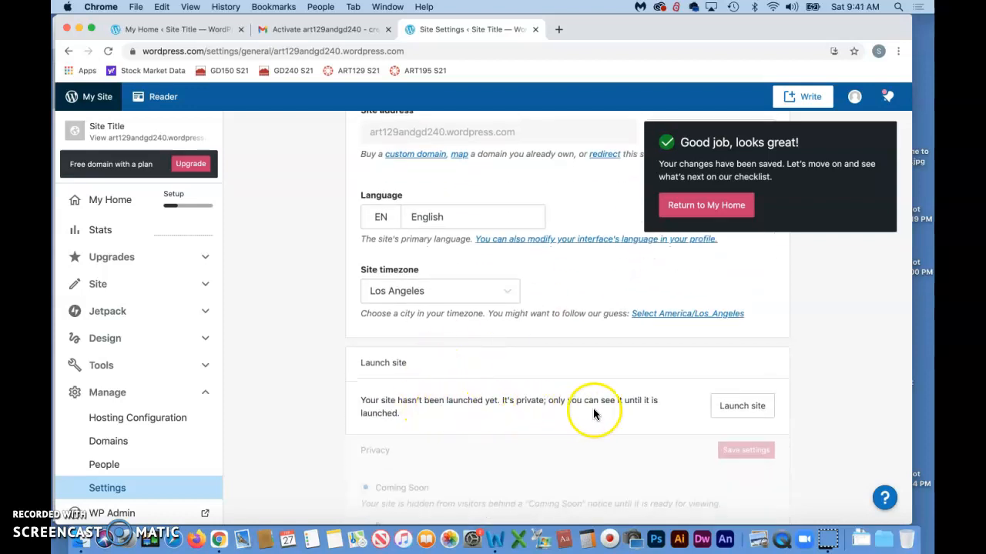
Launch the site, skipping the domain purchase, paid plans and custom-domain offer.
{"action": "left_click", "coordinate": [745, 408]}
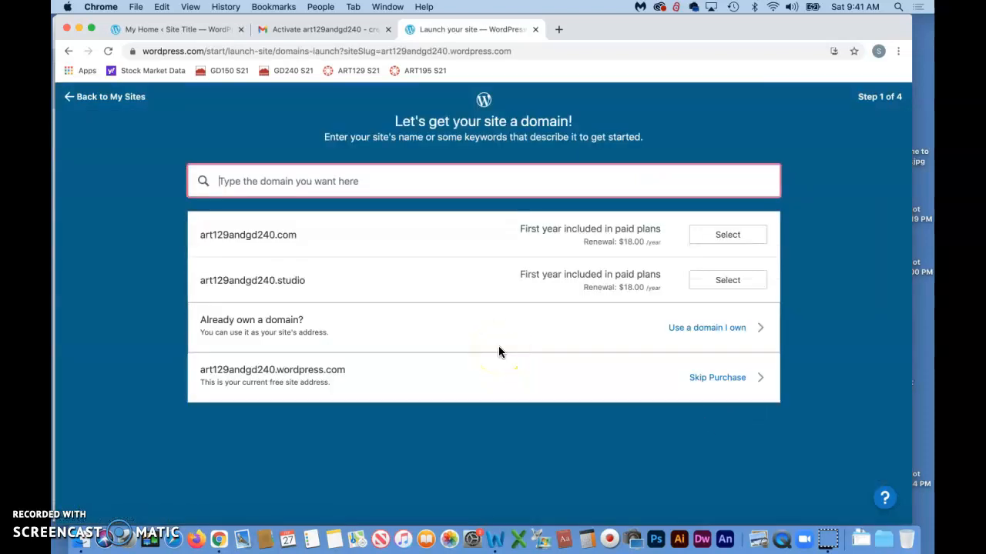
{"action": "left_click", "coordinate": [82, 498]}
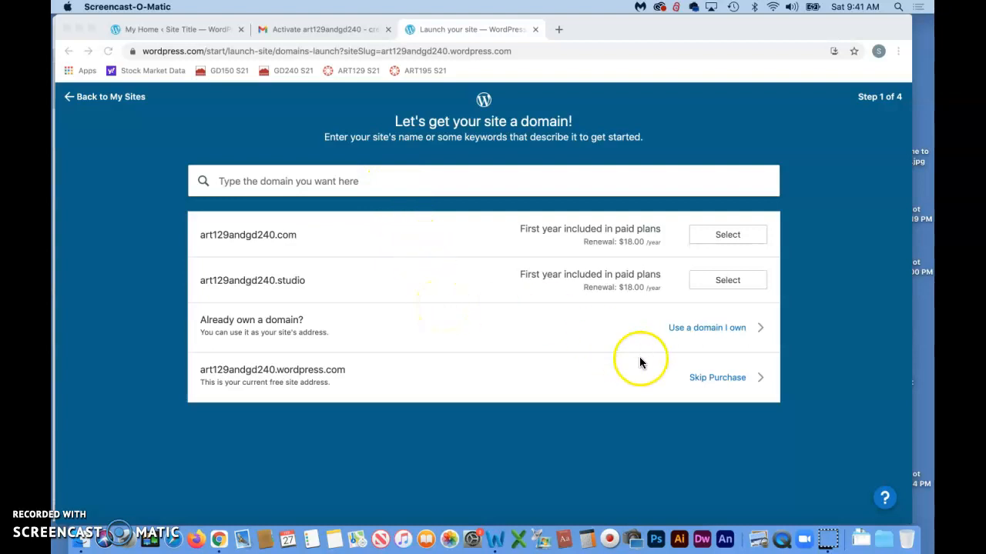
{"action": "left_click", "coordinate": [700, 378]}
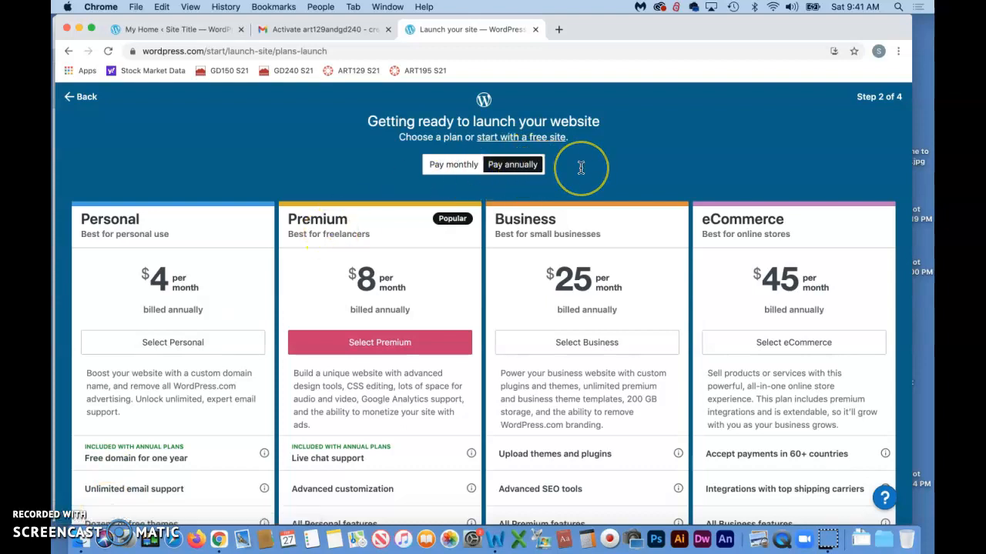
{"action": "scroll", "coordinate": [581, 167], "scroll_direction": "down", "scroll_amount": 2}
{"action": "scroll", "coordinate": [581, 167], "scroll_direction": "up", "scroll_amount": 2}
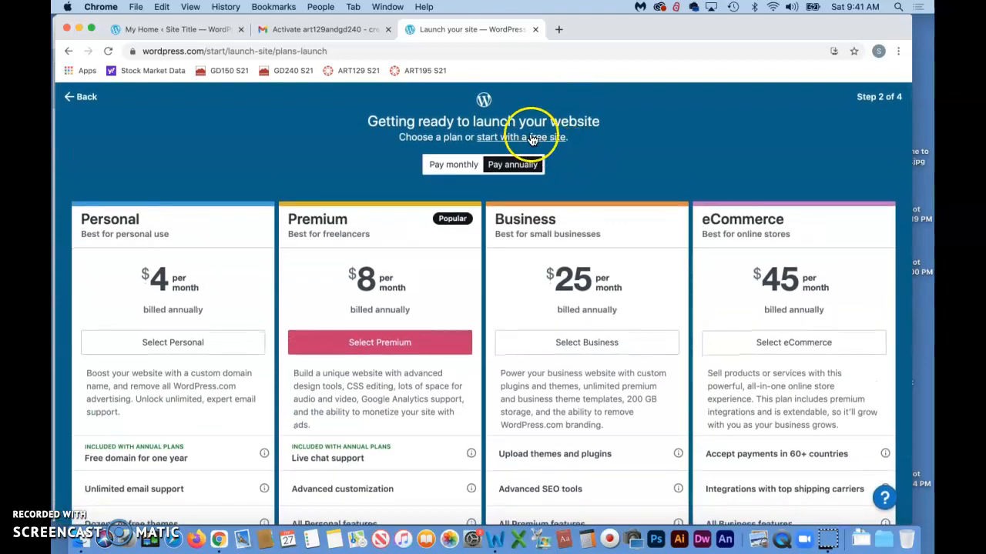
{"action": "left_click", "coordinate": [511, 137]}
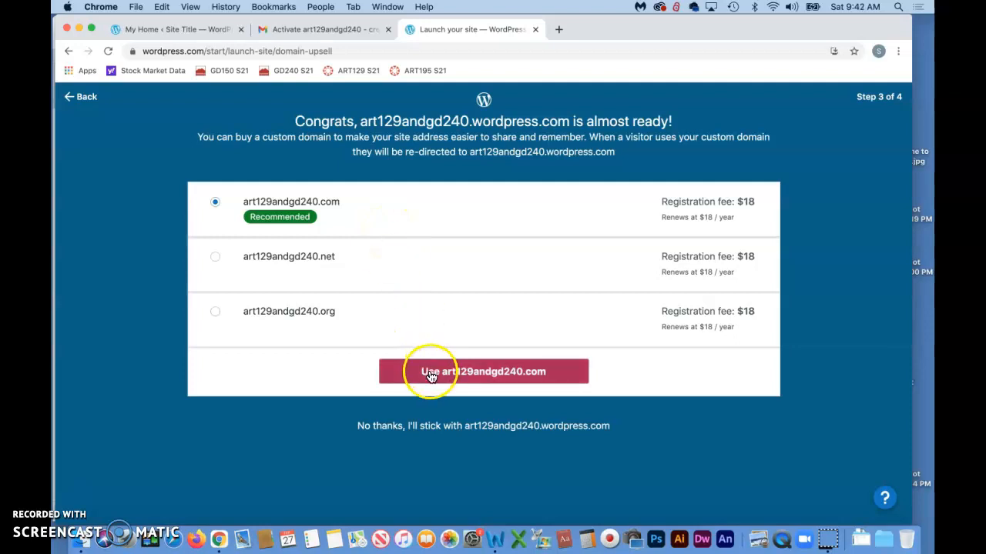
{"action": "left_click", "coordinate": [76, 501]}
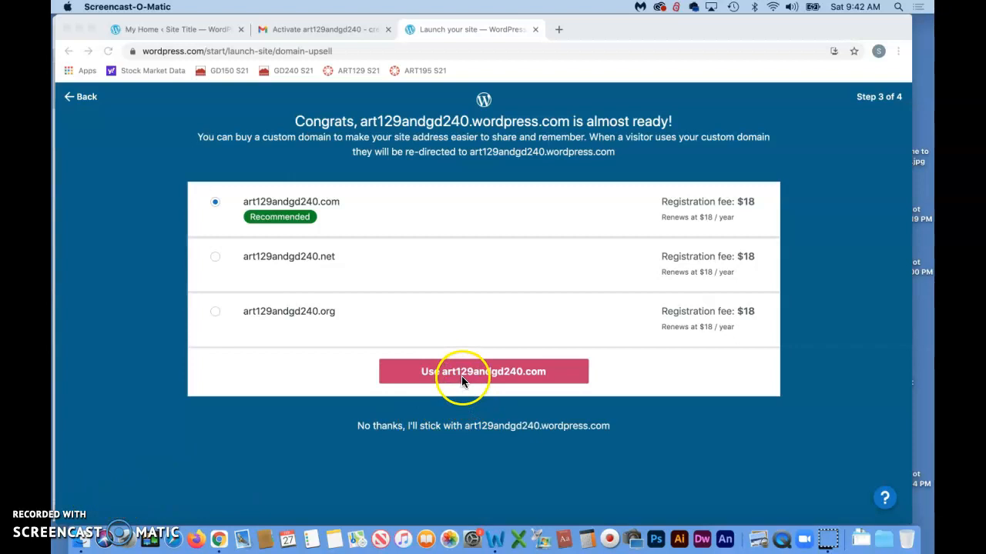
{"action": "left_click", "coordinate": [443, 433]}
{"action": "left_click", "coordinate": [463, 428]}
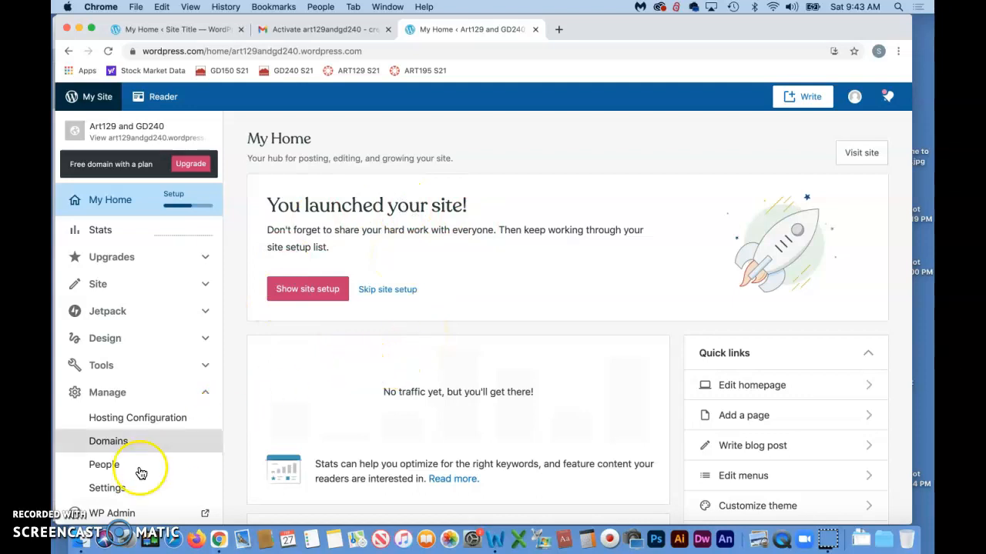
Skip the 'Create a site menu' checklist task and open the Home page in the editor.
{"action": "scroll", "coordinate": [325, 317], "scroll_direction": "down", "scroll_amount": 1}
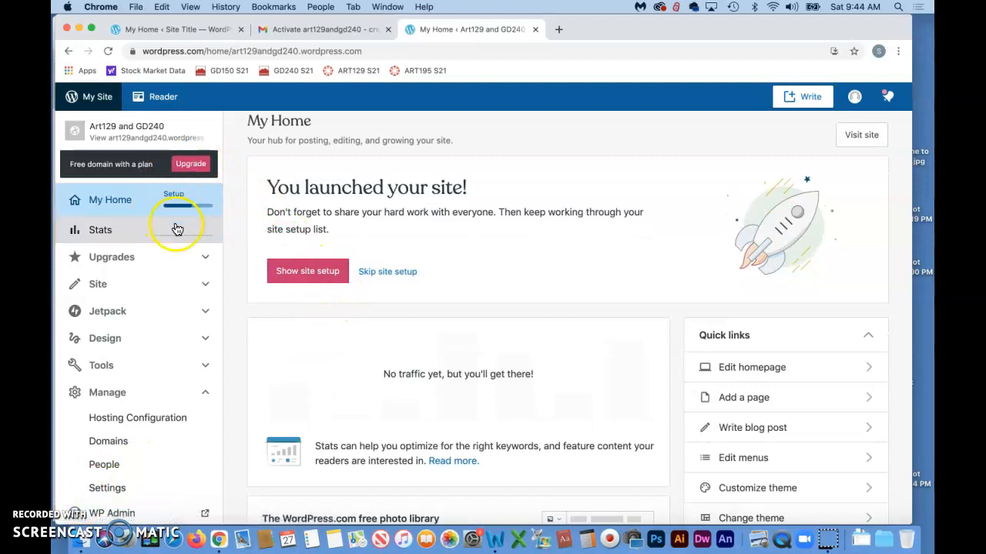
{"action": "left_click", "coordinate": [300, 273]}
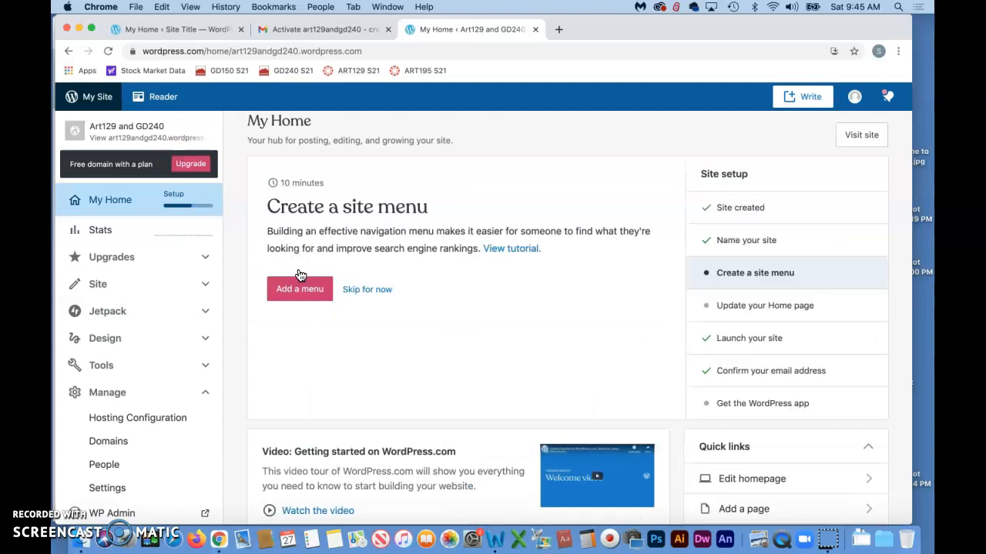
{"action": "left_click", "coordinate": [368, 289]}
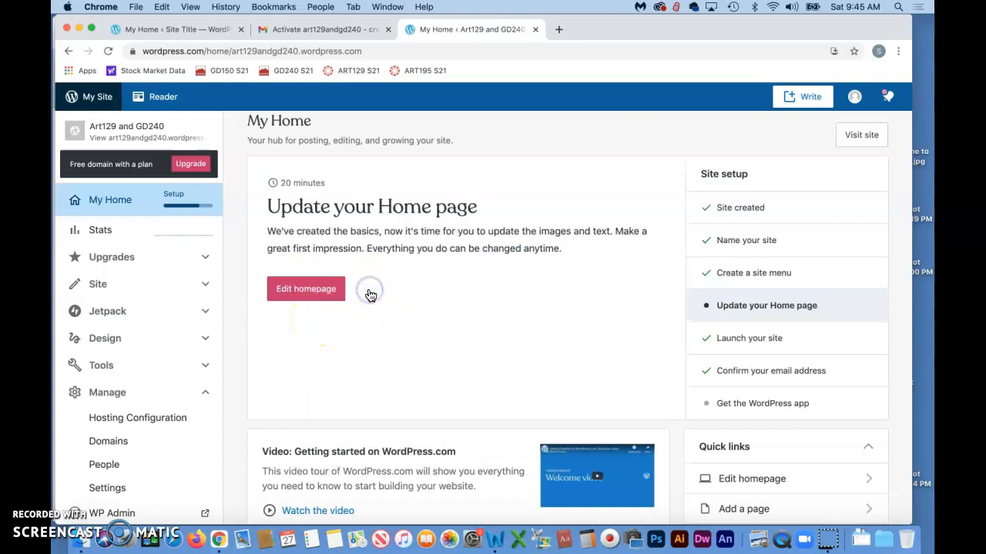
{"action": "left_click", "coordinate": [359, 222]}
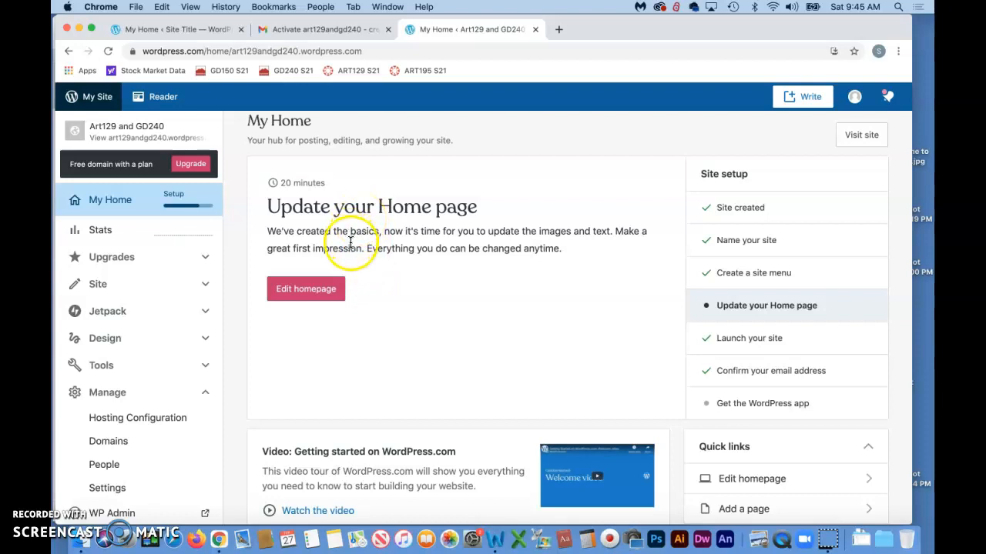
{"action": "left_click", "coordinate": [347, 301]}
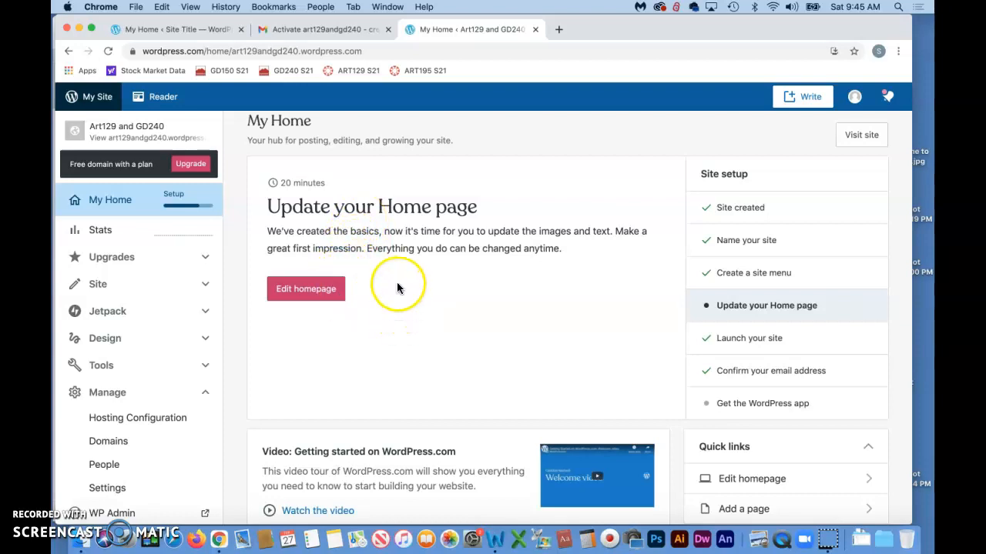
{"action": "left_click", "coordinate": [309, 296]}
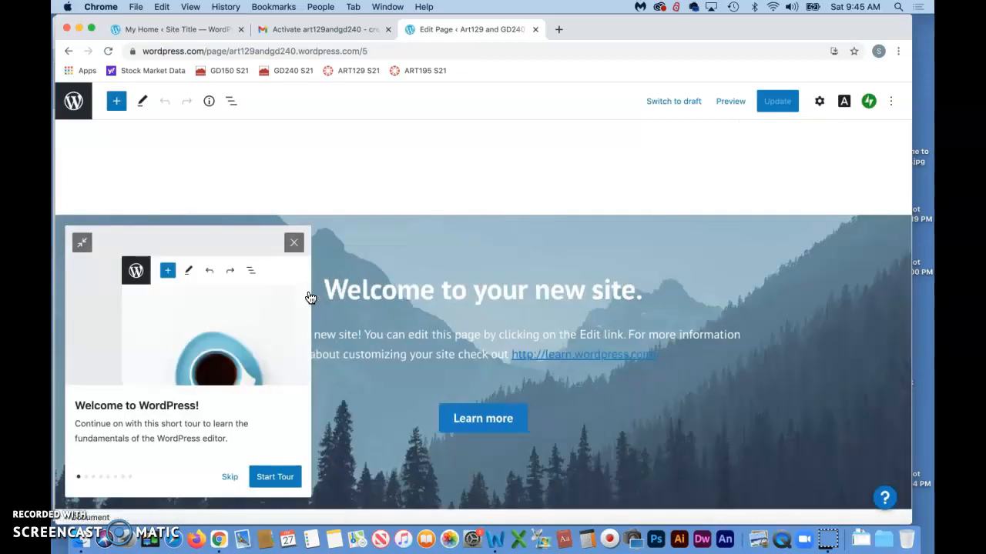
Dismiss the editor welcome tour, update the Home page, and return to the My Home dashboard.
{"action": "left_click", "coordinate": [228, 478]}
{"action": "left_click", "coordinate": [448, 416]}
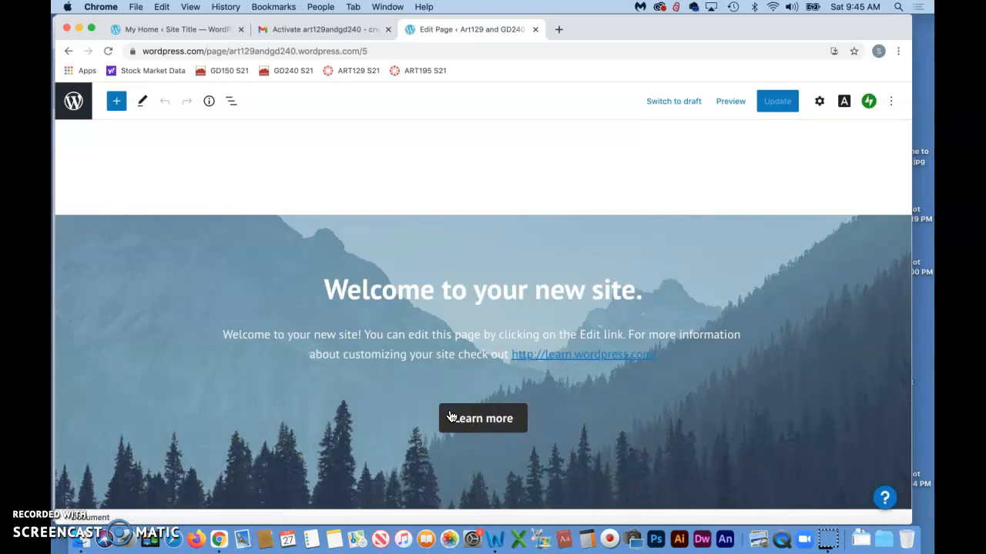
{"action": "left_click", "coordinate": [422, 406]}
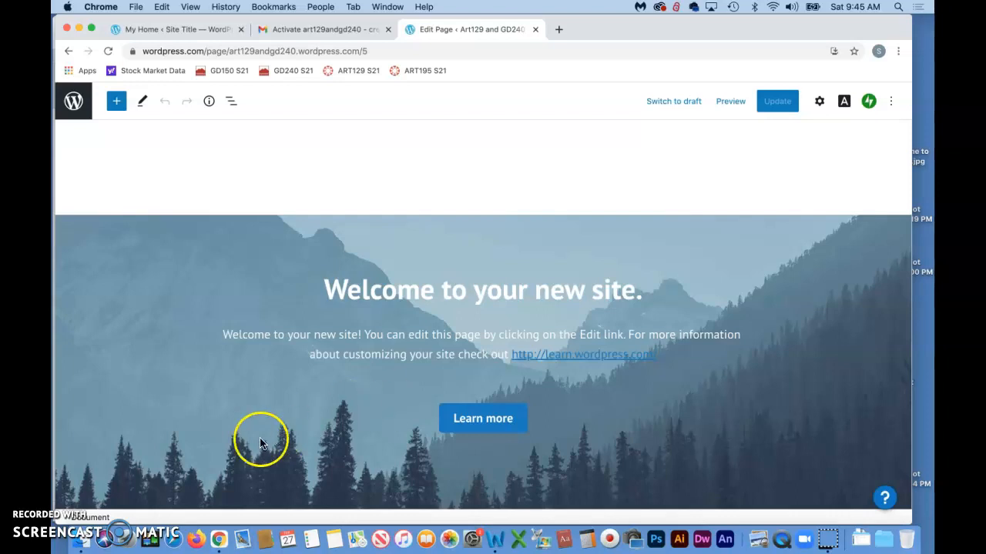
{"action": "left_click", "coordinate": [77, 499]}
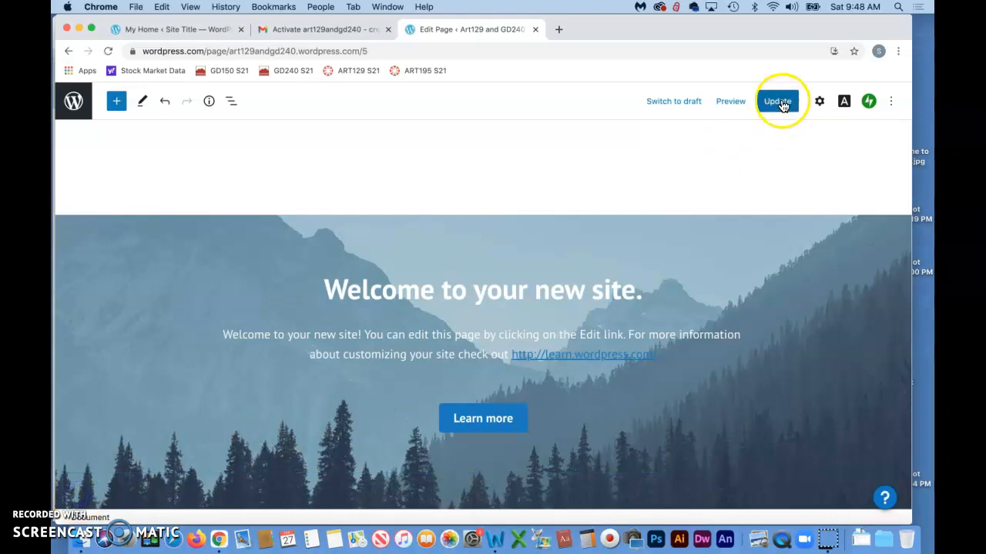
{"action": "left_click", "coordinate": [782, 105]}
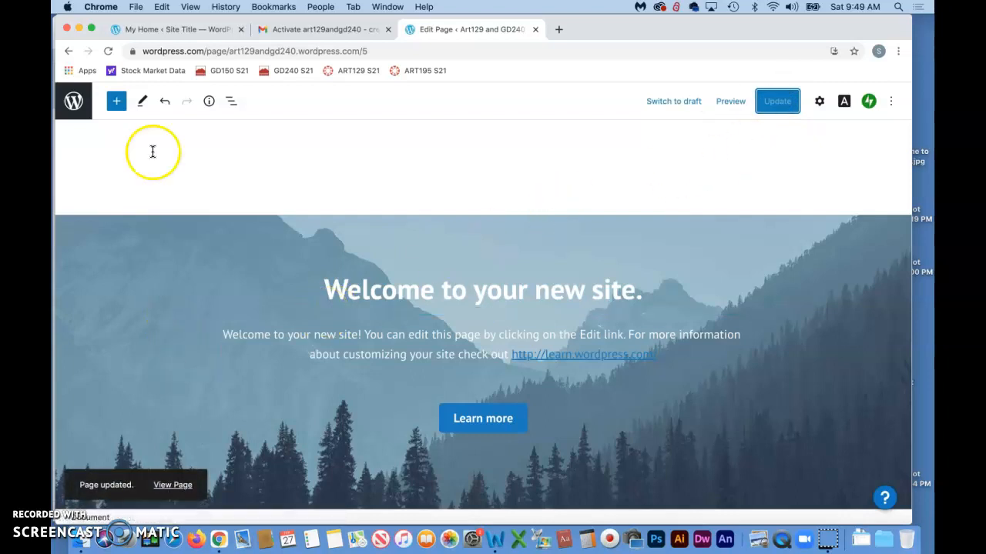
{"action": "left_click", "coordinate": [73, 103]}
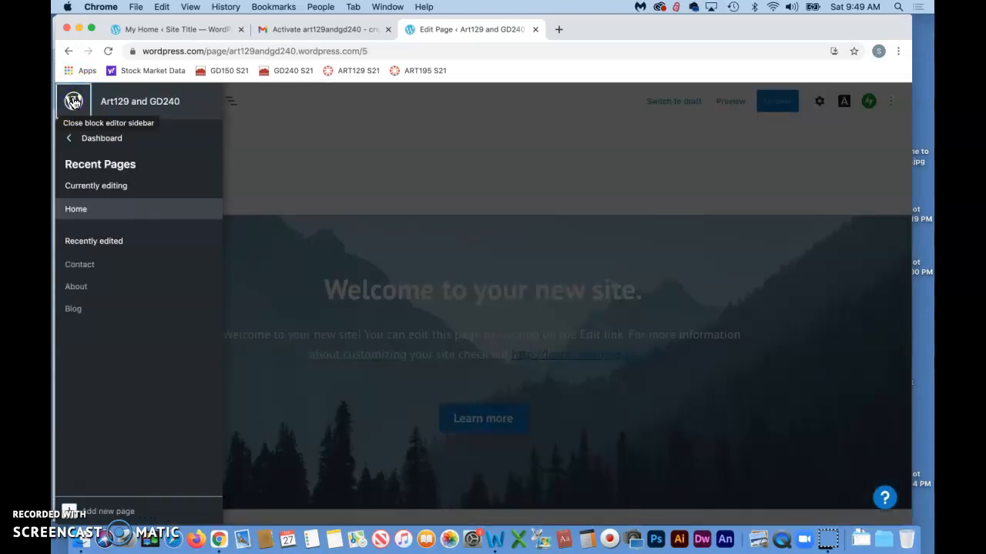
{"action": "left_click", "coordinate": [101, 142]}
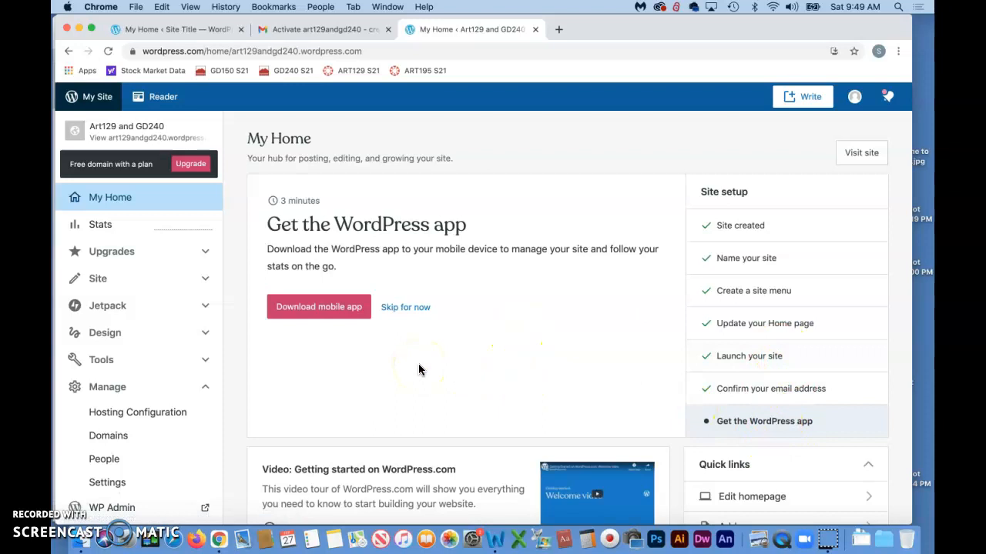
Skip the 'Get the WordPress app' step in the site setup checklist.
{"action": "left_click", "coordinate": [384, 369]}
{"action": "left_click", "coordinate": [76, 496]}
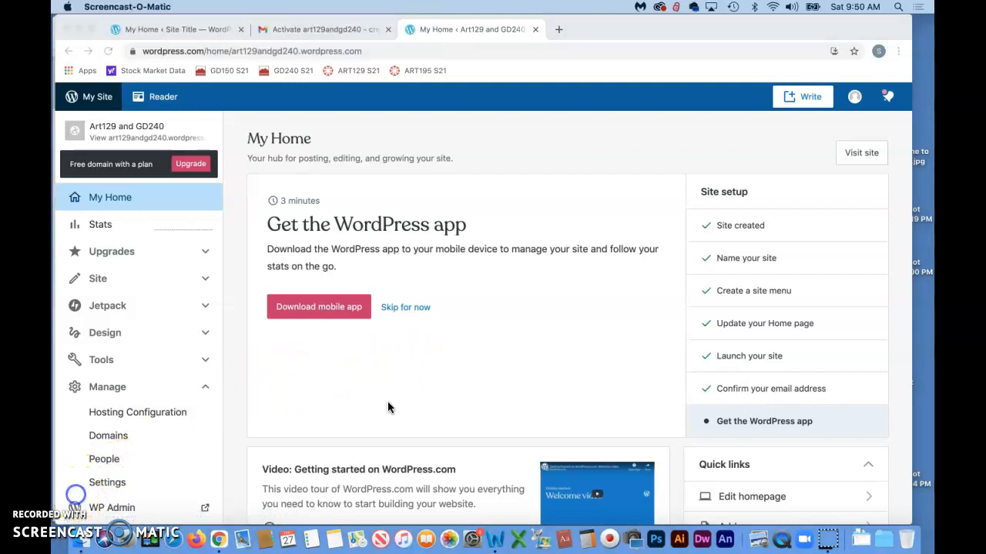
{"action": "left_click", "coordinate": [406, 308]}
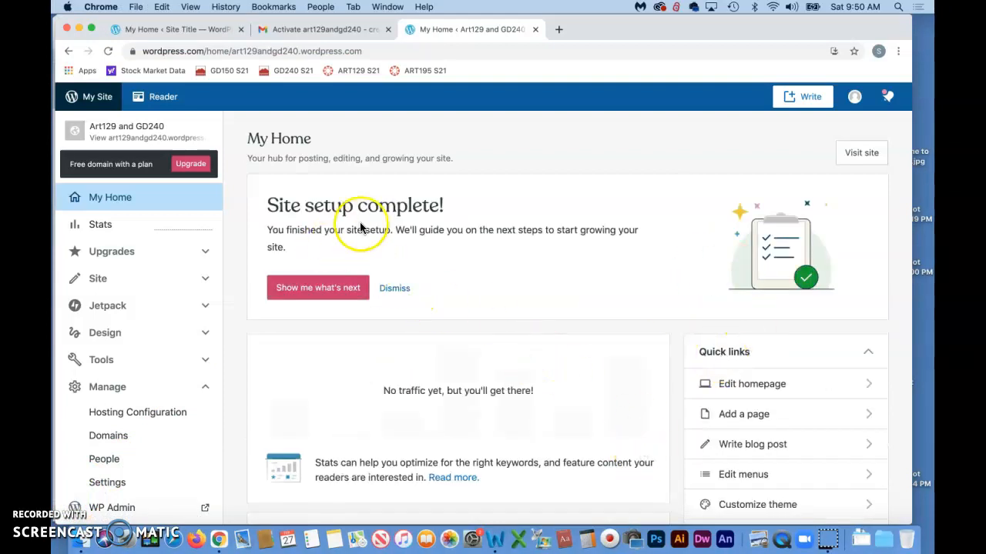
Open the WP Admin dashboard in a new tab.
{"action": "left_click", "coordinate": [77, 505]}
{"action": "left_click", "coordinate": [482, 31]}
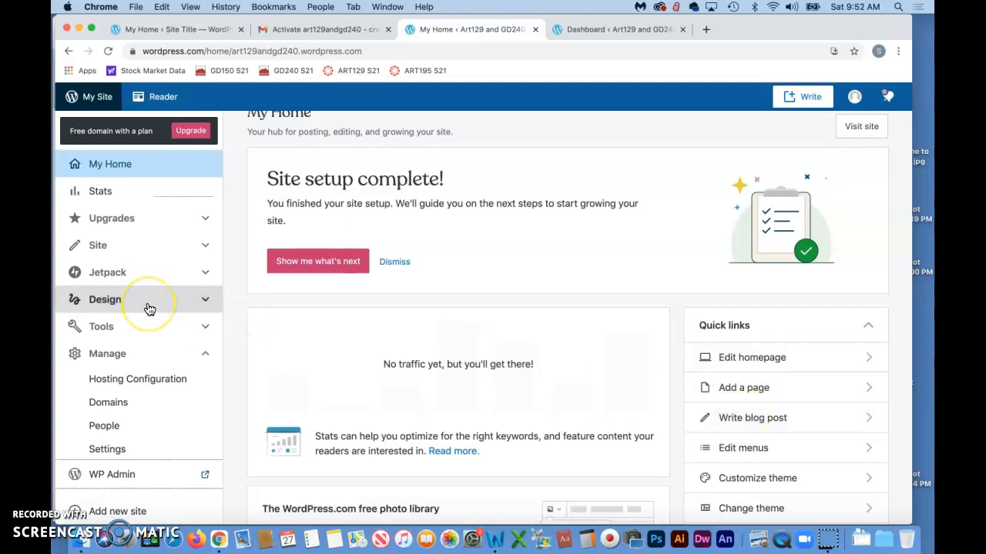
{"action": "scroll", "coordinate": [146, 306], "scroll_direction": "down", "scroll_amount": 1}
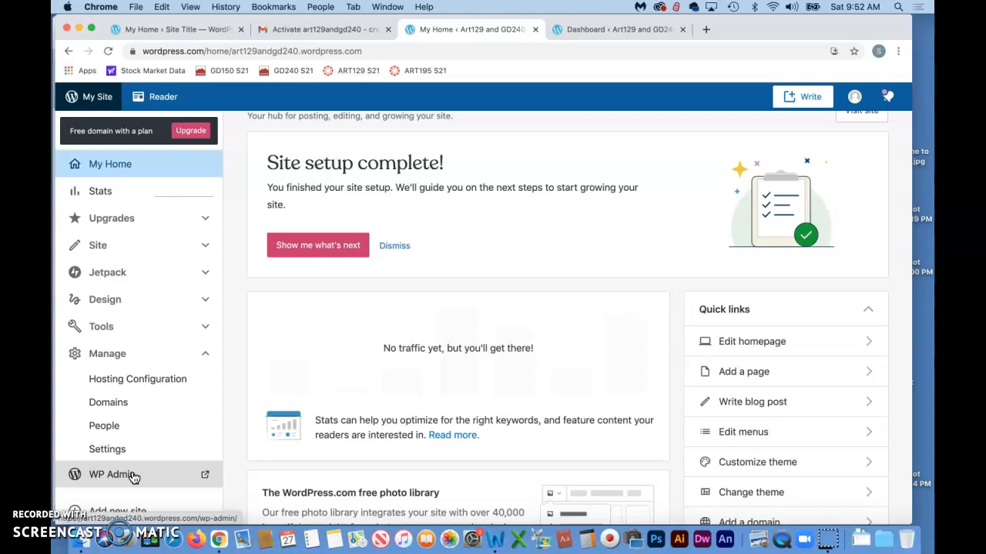
{"action": "left_click", "coordinate": [108, 476]}
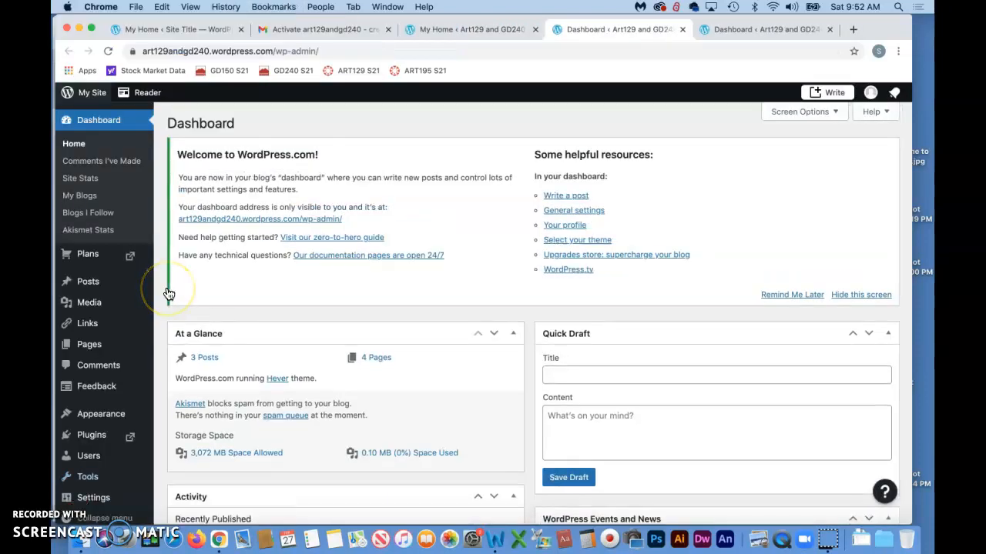
Look over the WP Admin sidebar's Pages, Comments and Posts menus, then select the site's address.
{"action": "mouse_move", "coordinate": [117, 335]}
{"action": "scroll", "coordinate": [117, 342], "scroll_direction": "down", "scroll_amount": 2}
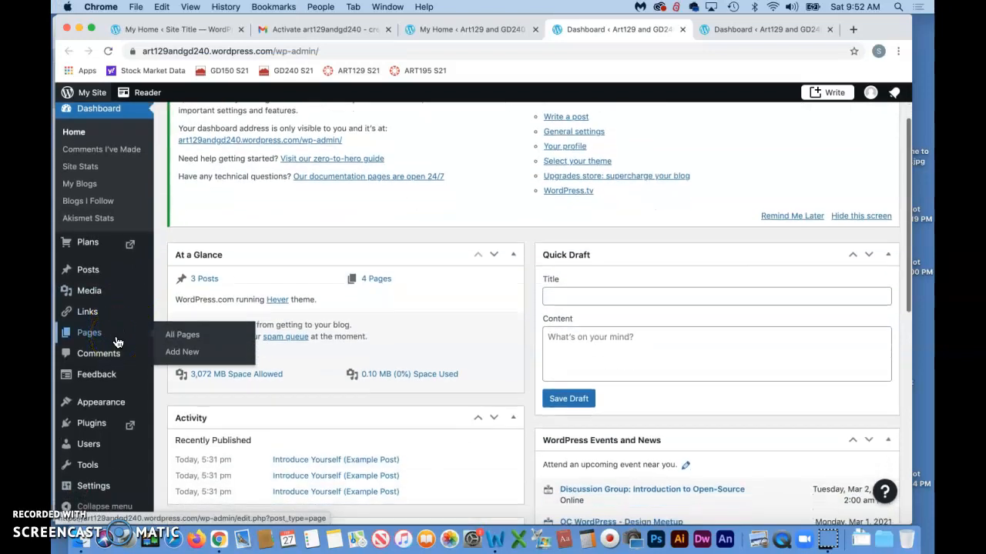
{"action": "left_click", "coordinate": [86, 359]}
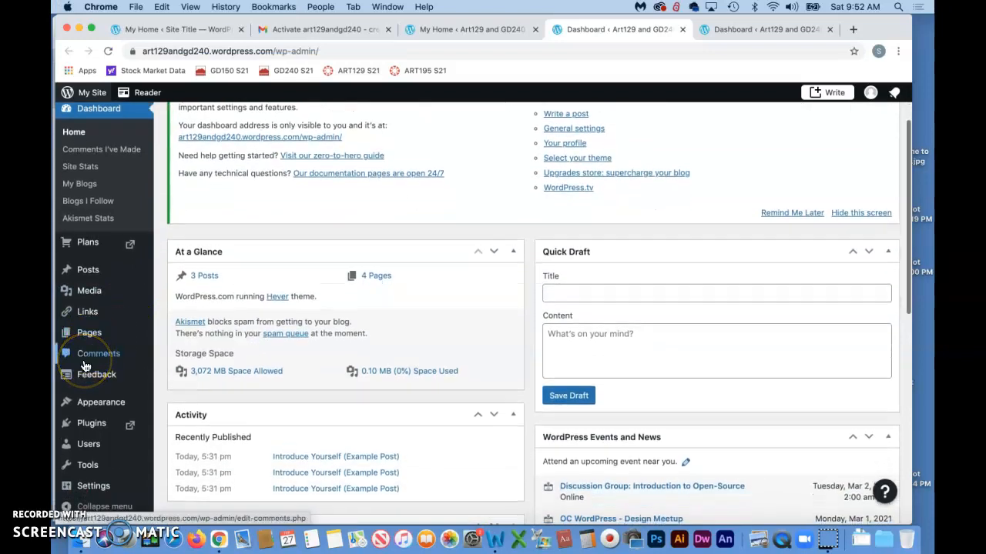
{"action": "scroll", "coordinate": [86, 367], "scroll_direction": "down", "scroll_amount": 1}
{"action": "left_click", "coordinate": [87, 271]}
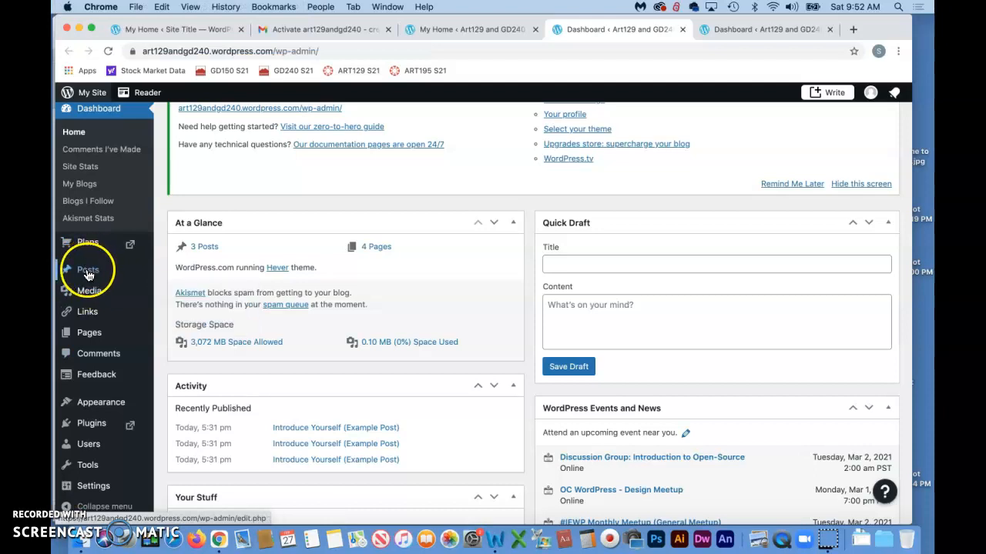
{"action": "left_click", "coordinate": [87, 275]}
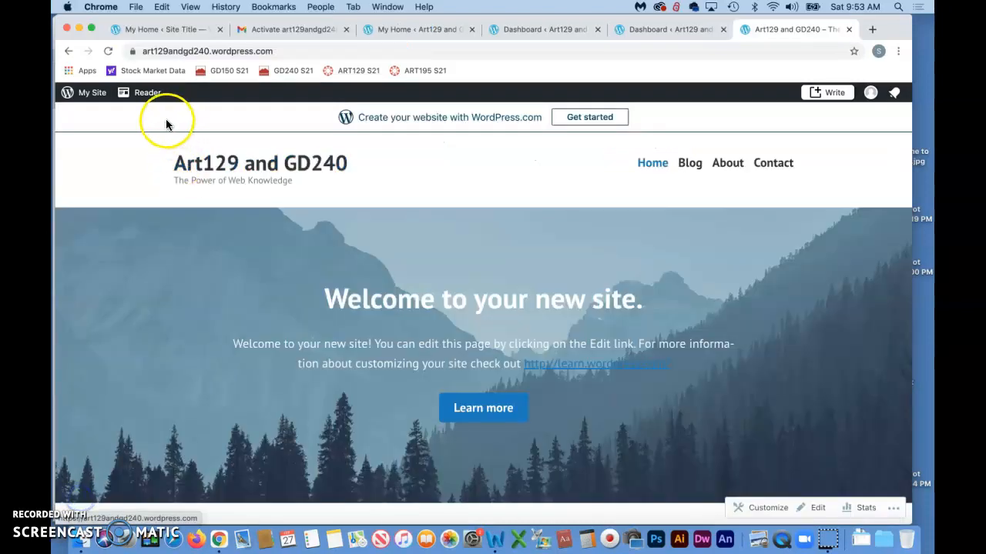
{"action": "left_click", "coordinate": [283, 50]}
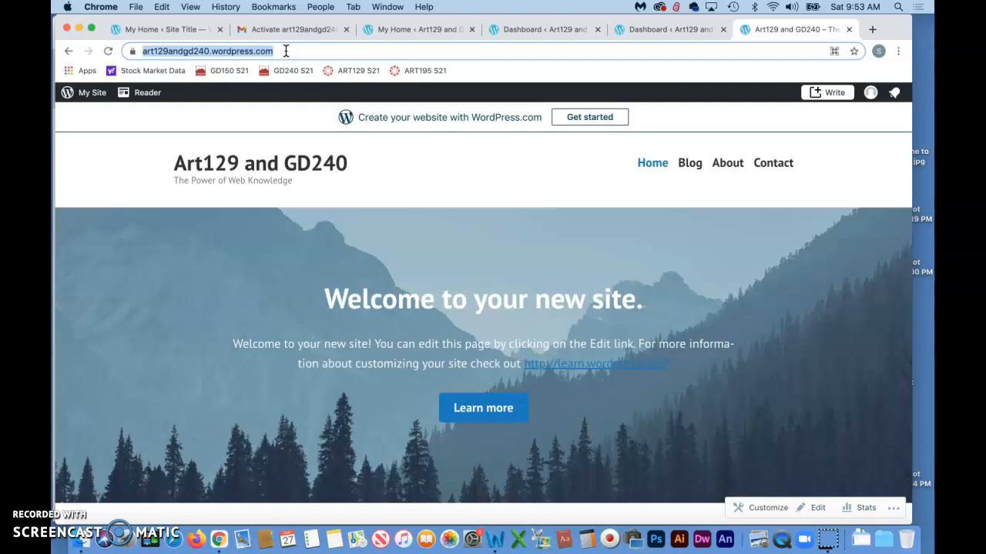
Append '/admin' to the live site's URL and load it.
{"action": "left_click", "coordinate": [285, 51]}
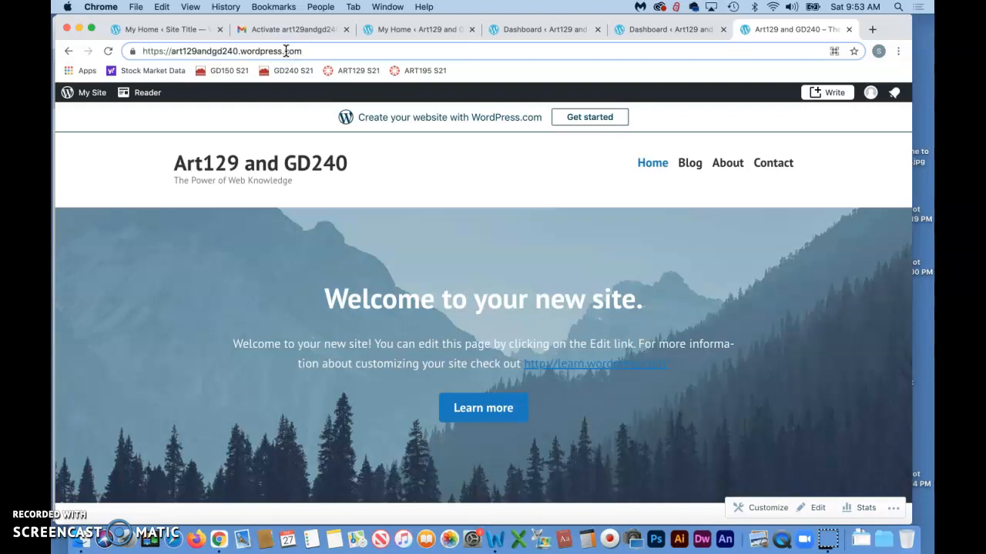
{"action": "type", "text": "/"}
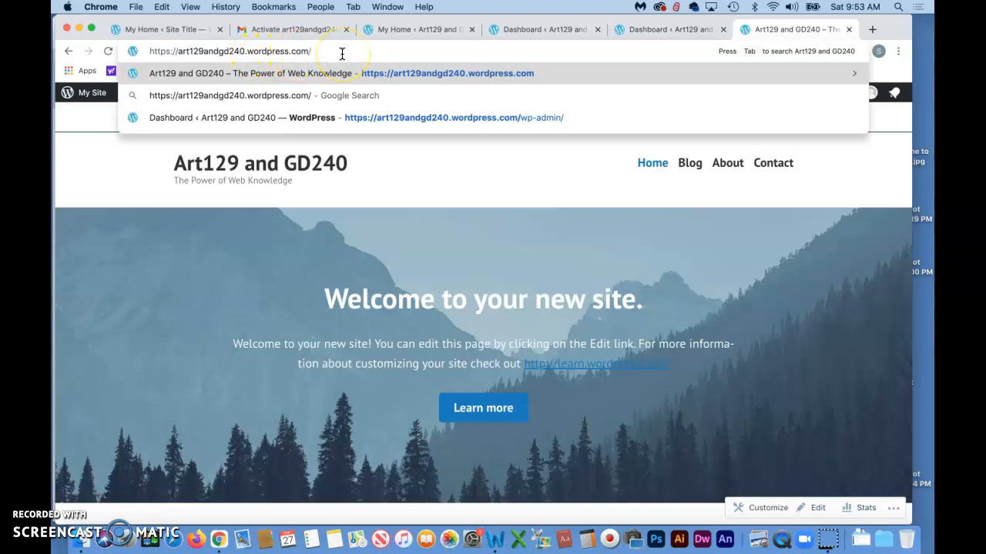
{"action": "type", "text": "admin"}
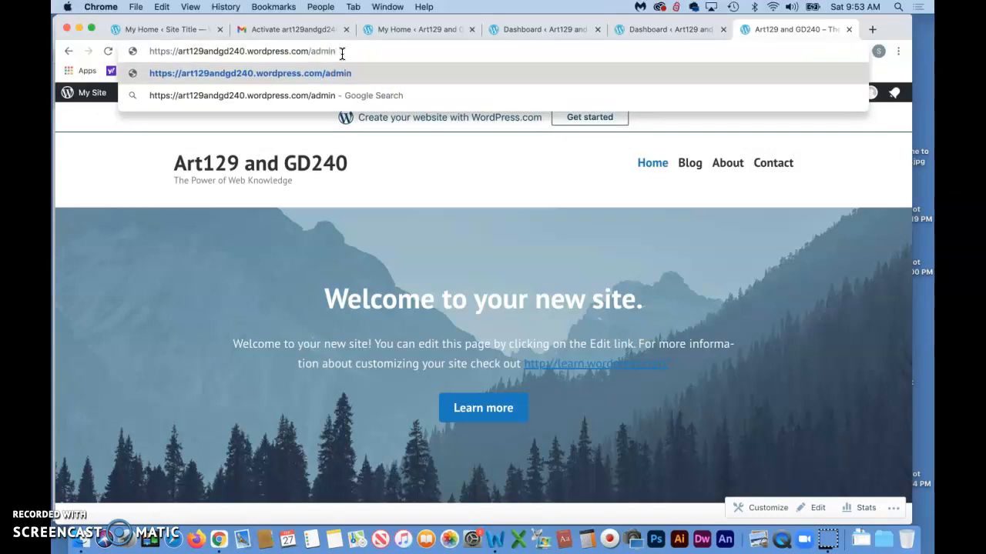
{"action": "key", "text": "Return"}
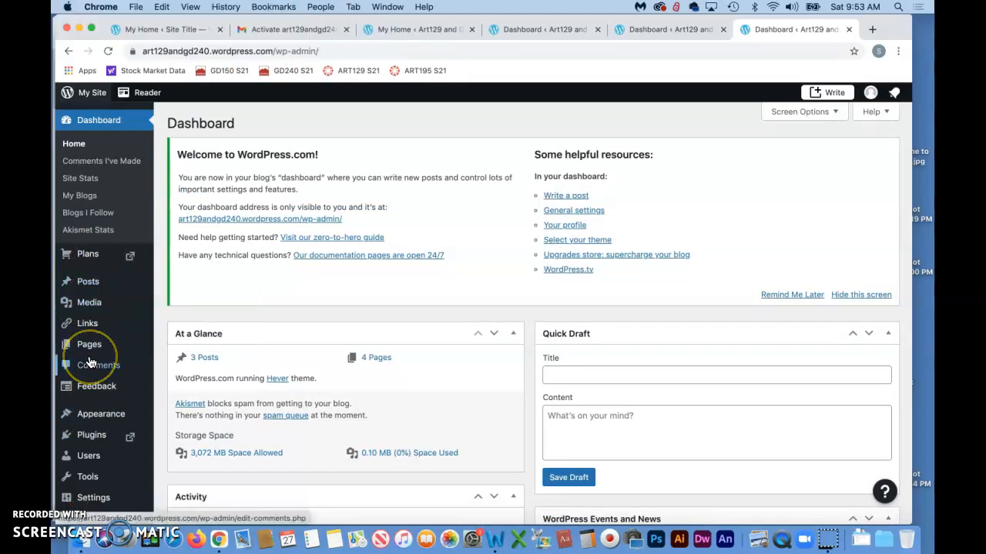
Start a new post titled 'Hello World' with a first-WordPress-site intro paragraph, ready to publish.
{"action": "mouse_move", "coordinate": [88, 282]}
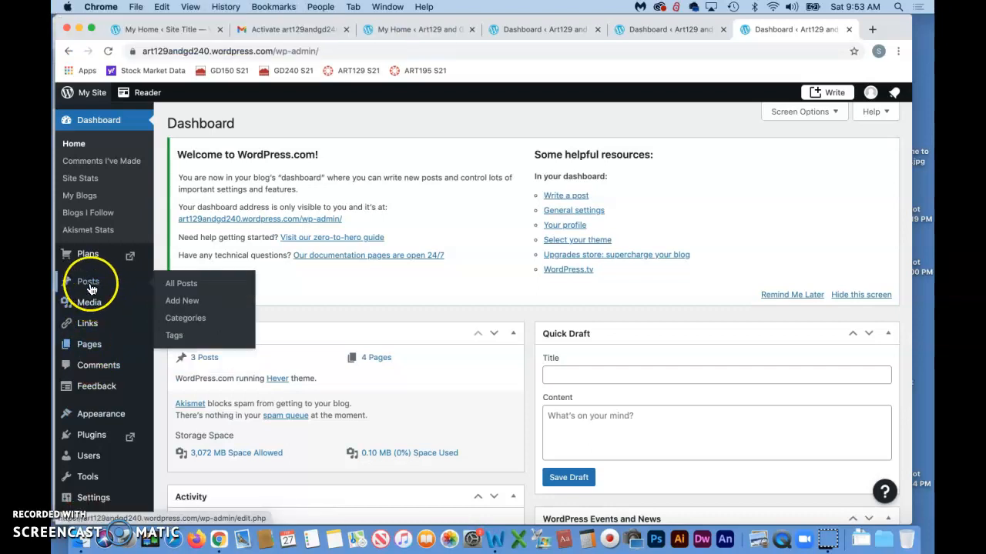
{"action": "left_click", "coordinate": [192, 302]}
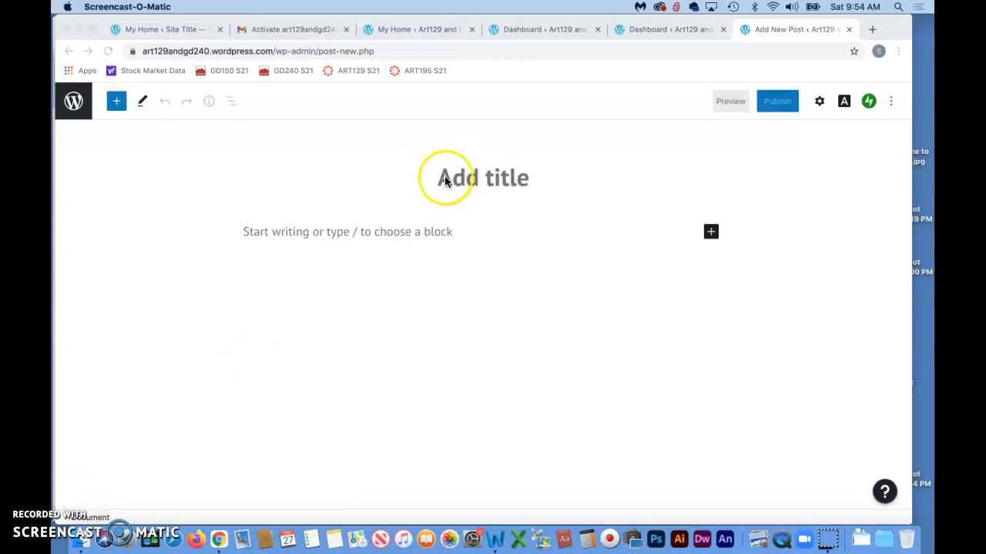
{"action": "left_click", "coordinate": [445, 178]}
{"action": "left_click", "coordinate": [487, 174]}
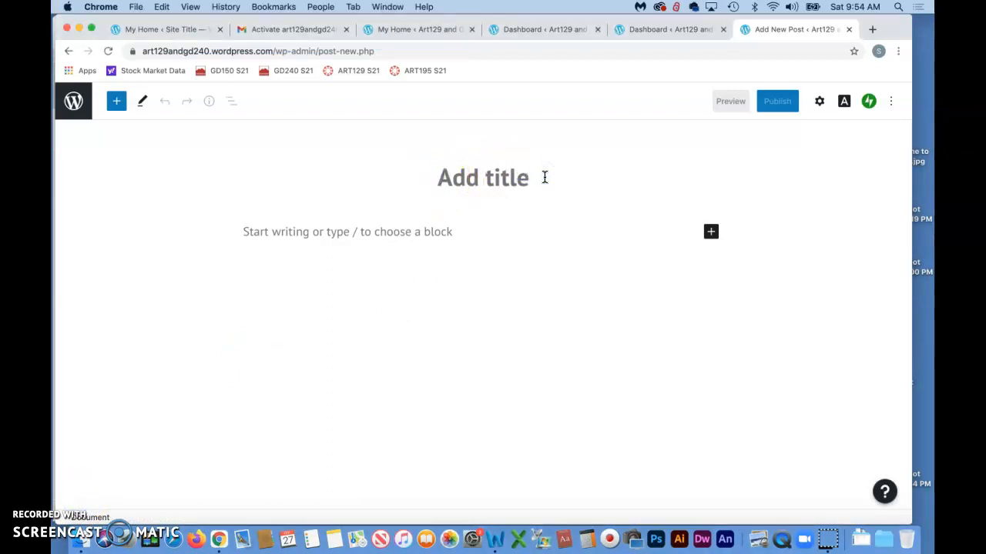
{"action": "type", "text": "H"}
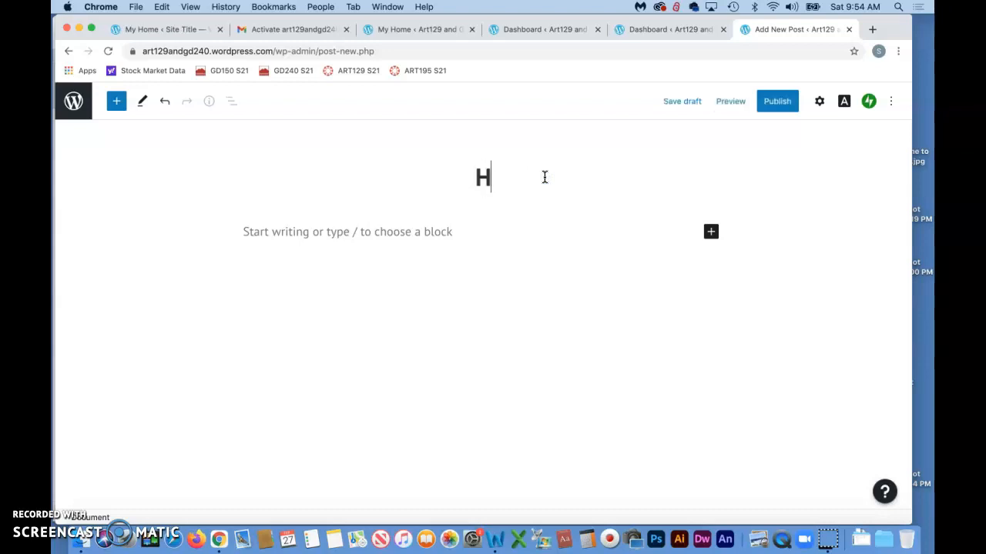
{"action": "type", "text": "ello Wor"}
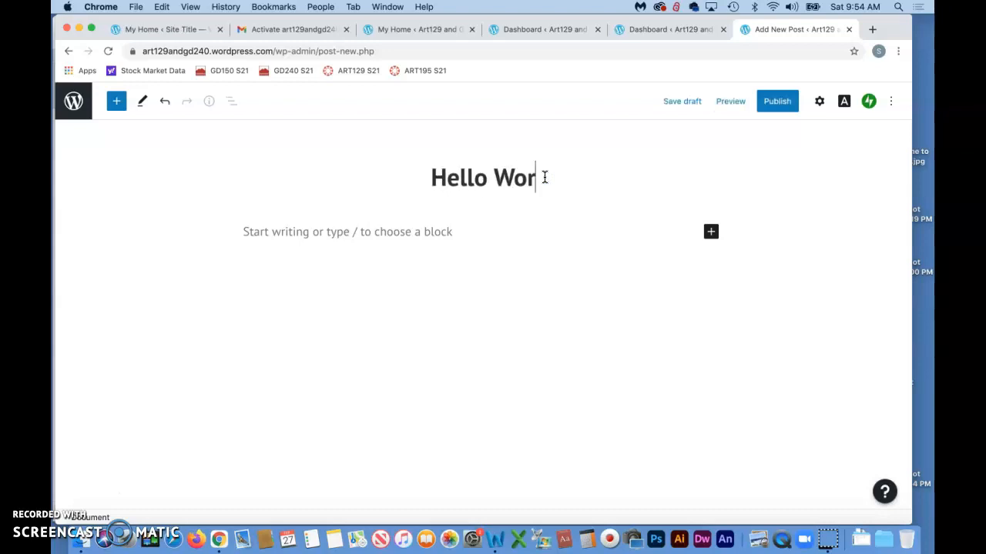
{"action": "type", "text": "ld"}
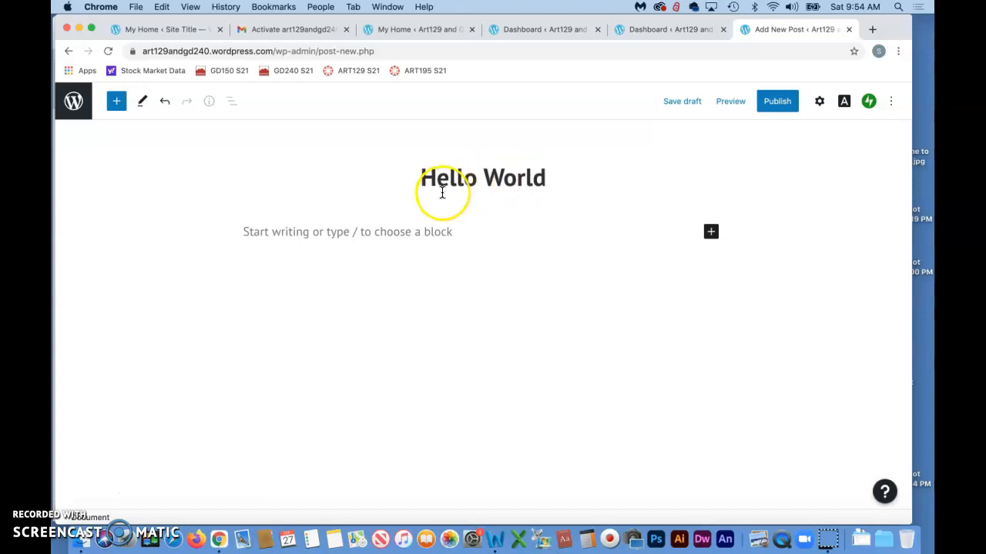
{"action": "left_click", "coordinate": [353, 236]}
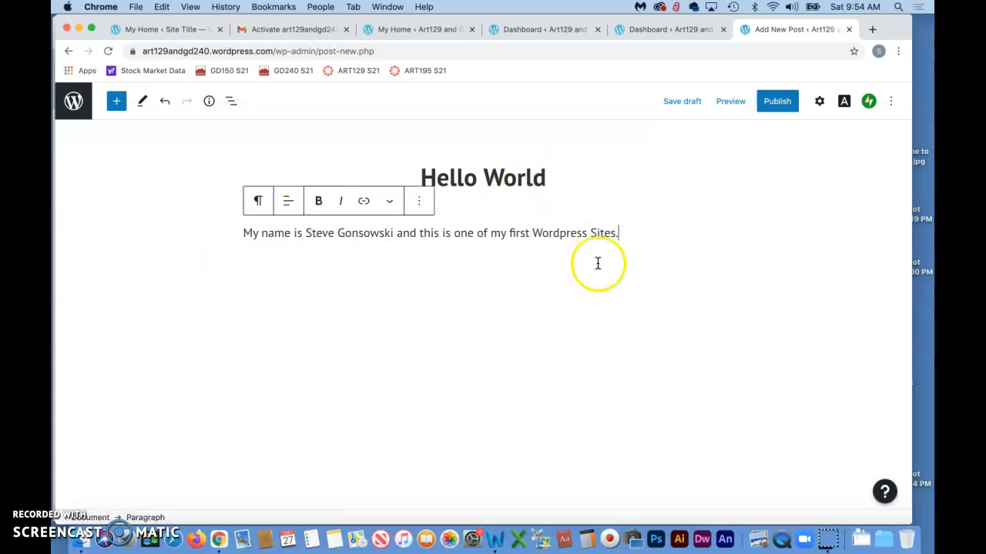
{"action": "left_click", "coordinate": [777, 102]}
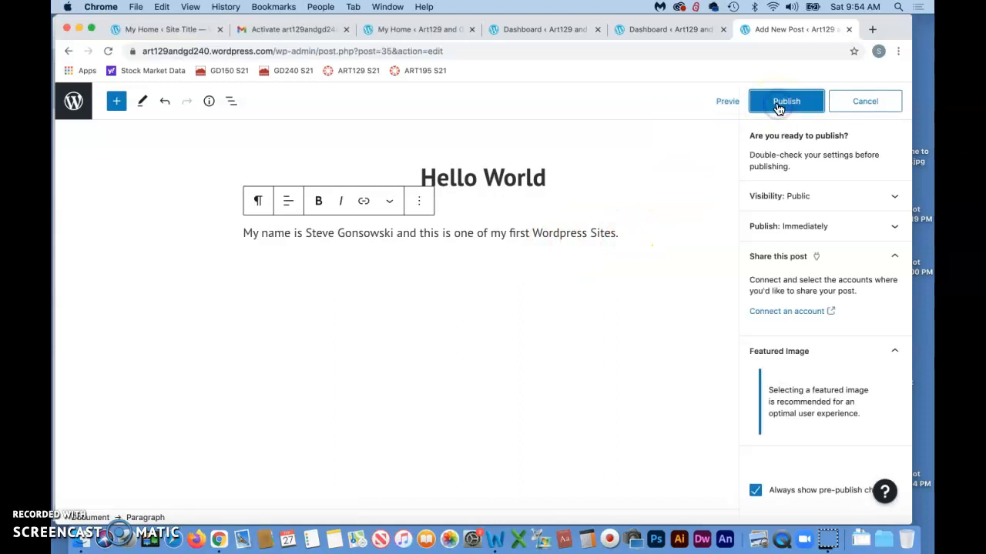
Publish the 'Hello World' post and open a blank new Chrome tab.
{"action": "left_click", "coordinate": [779, 168]}
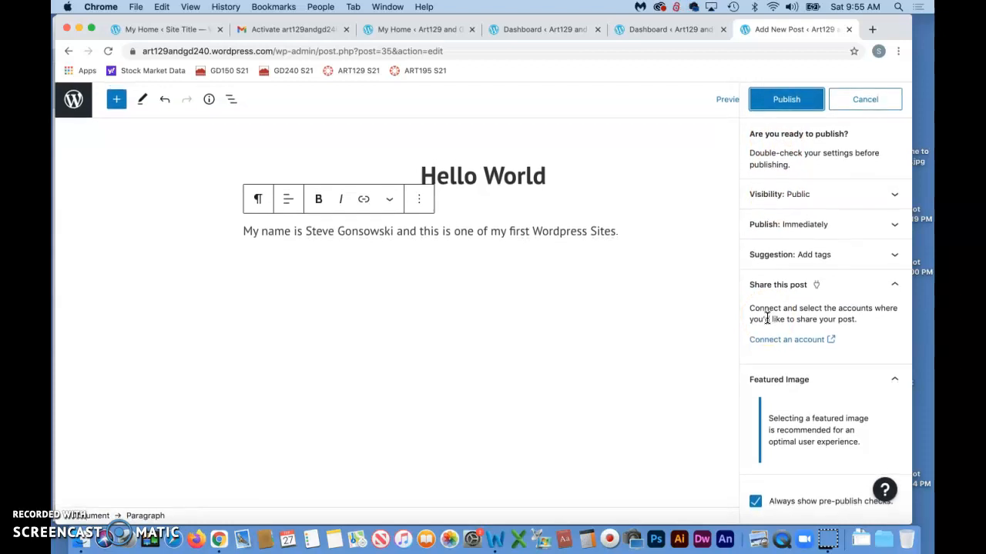
{"action": "left_click", "coordinate": [753, 181]}
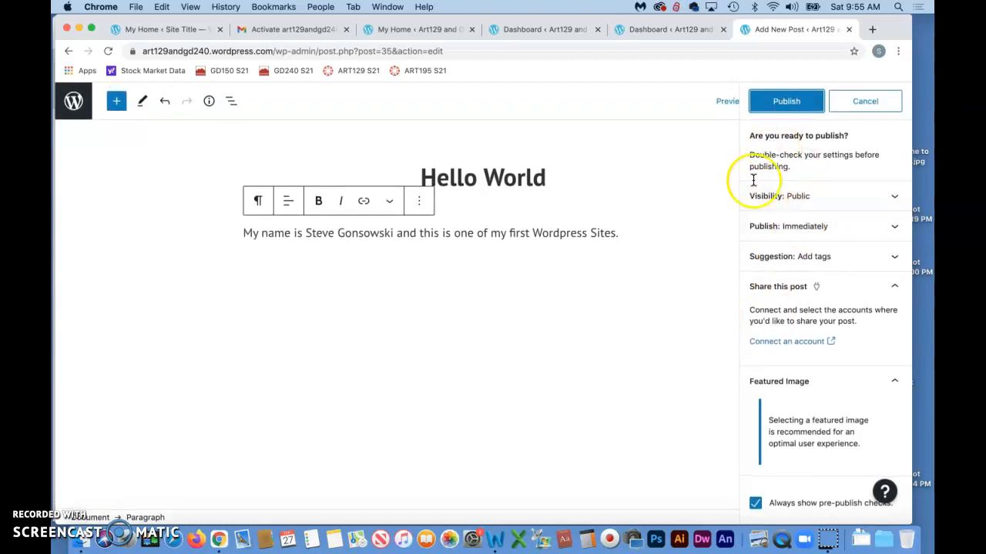
{"action": "left_click", "coordinate": [77, 494]}
{"action": "left_click", "coordinate": [787, 103]}
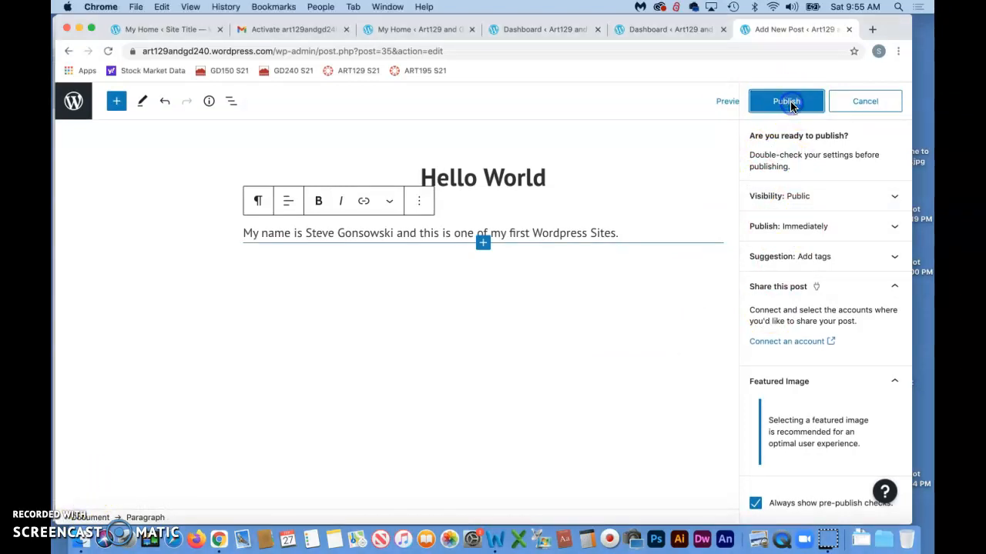
{"action": "left_click", "coordinate": [788, 104]}
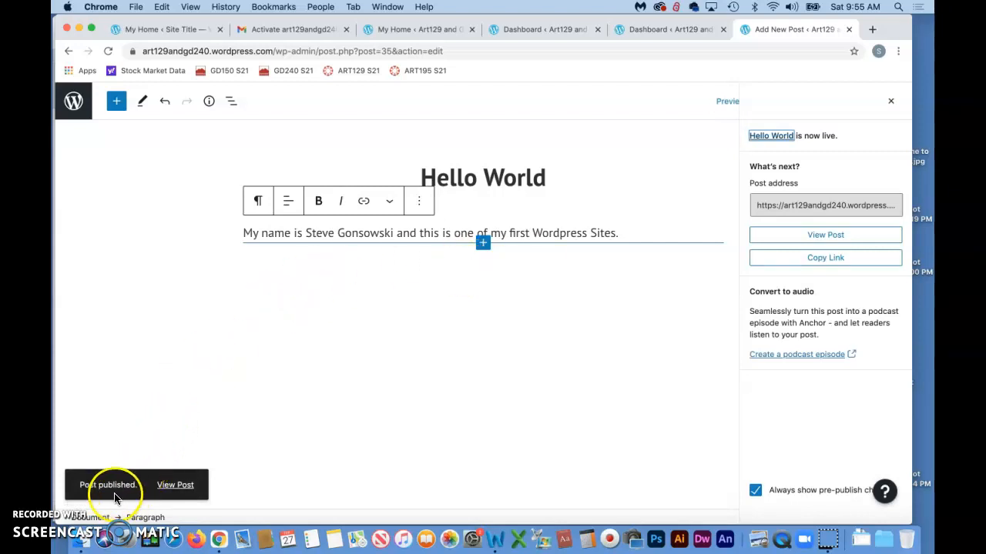
{"action": "left_click", "coordinate": [871, 29]}
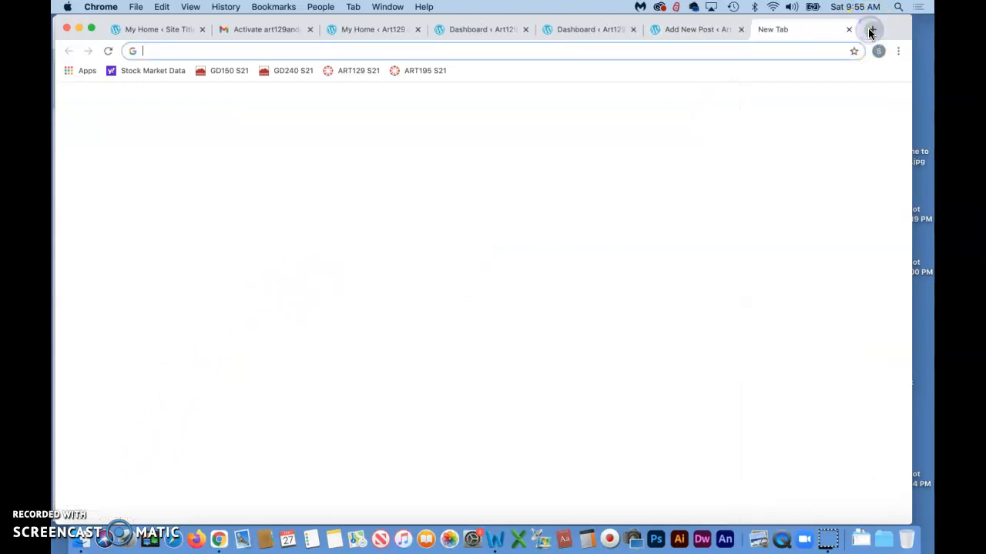
Load art129andgd240.wordpress.com in the new tab and scroll through the homepage.
{"action": "type", "text": "art129andgd240.wordpress.com"}
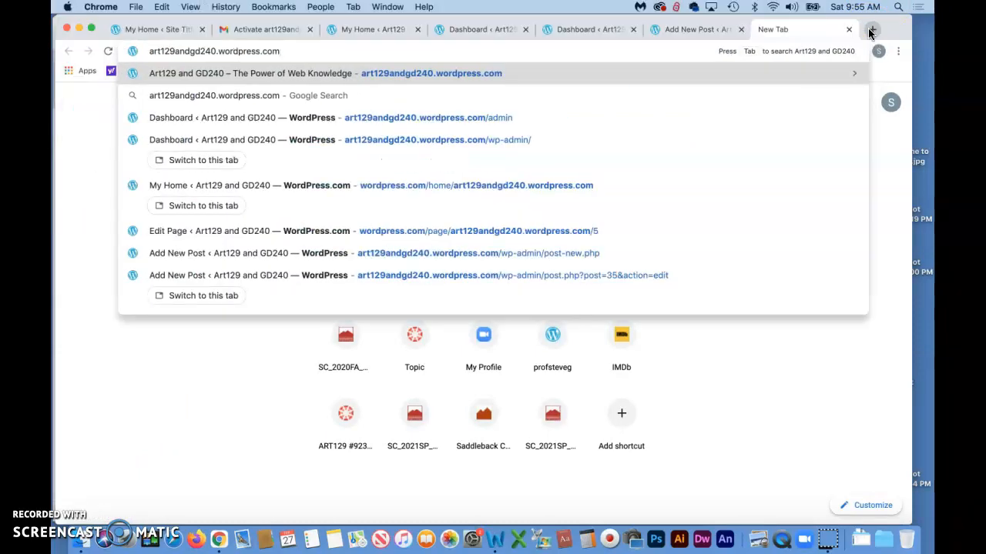
{"action": "key", "text": "Return"}
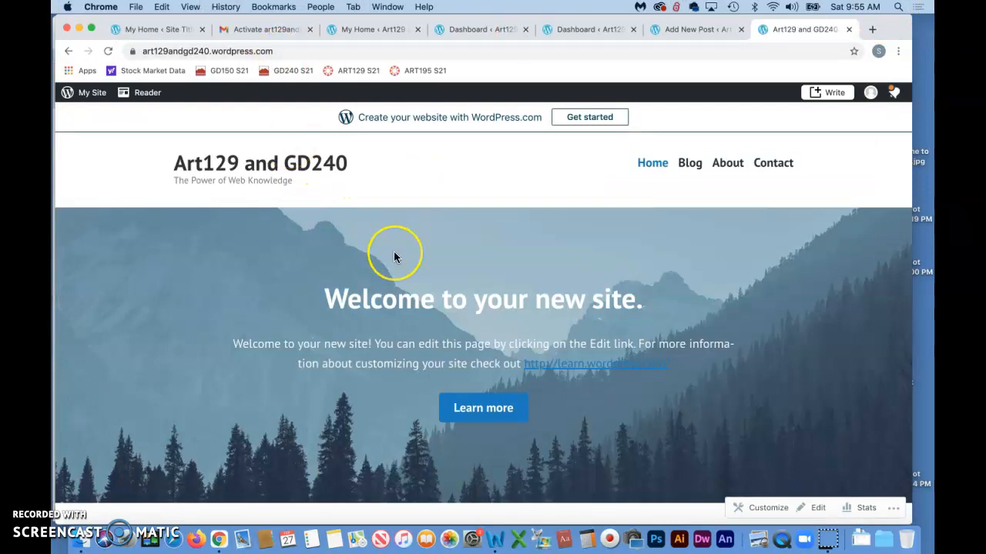
{"action": "scroll", "coordinate": [393, 256], "scroll_direction": "down", "scroll_amount": 5}
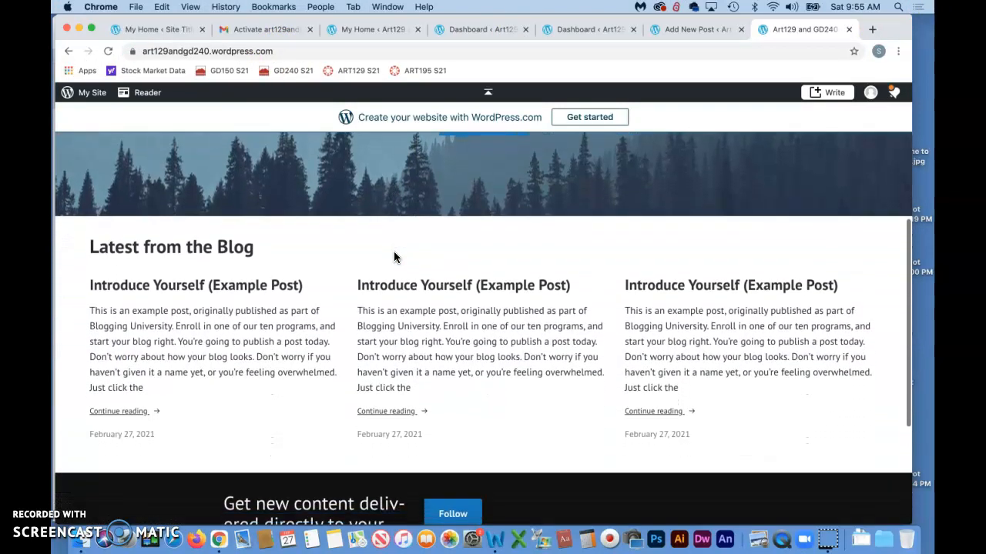
{"action": "scroll", "coordinate": [393, 256], "scroll_direction": "down", "scroll_amount": 1}
{"action": "scroll", "coordinate": [394, 256], "scroll_direction": "up", "scroll_amount": 2}
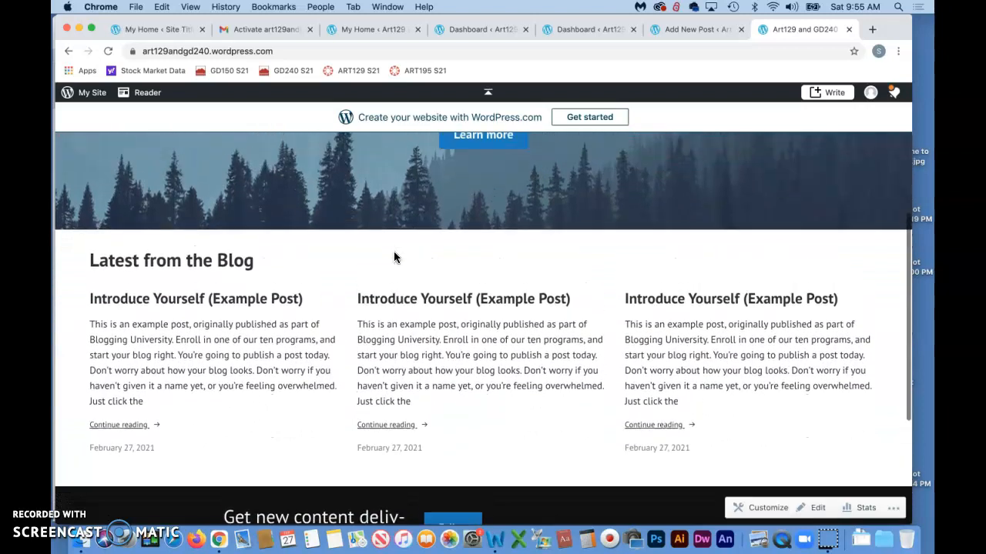
{"action": "left_click", "coordinate": [76, 503]}
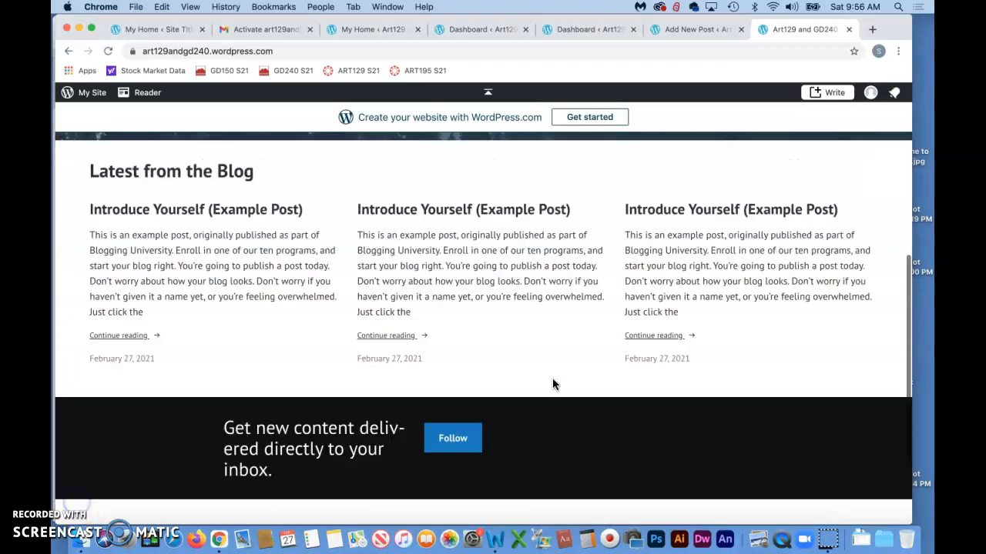
{"action": "scroll", "coordinate": [552, 378], "scroll_direction": "up", "scroll_amount": 3}
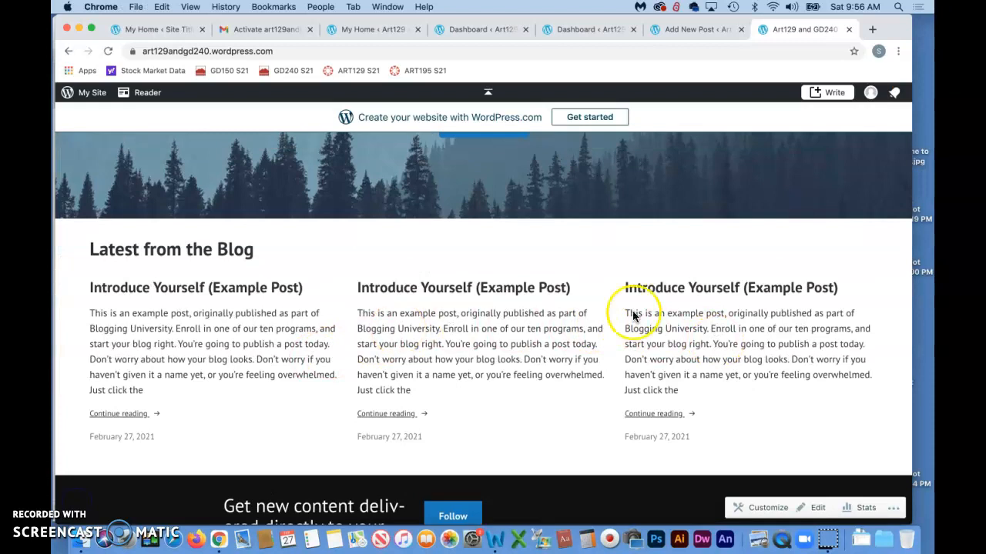
{"action": "scroll", "coordinate": [643, 314], "scroll_direction": "up", "scroll_amount": 5}
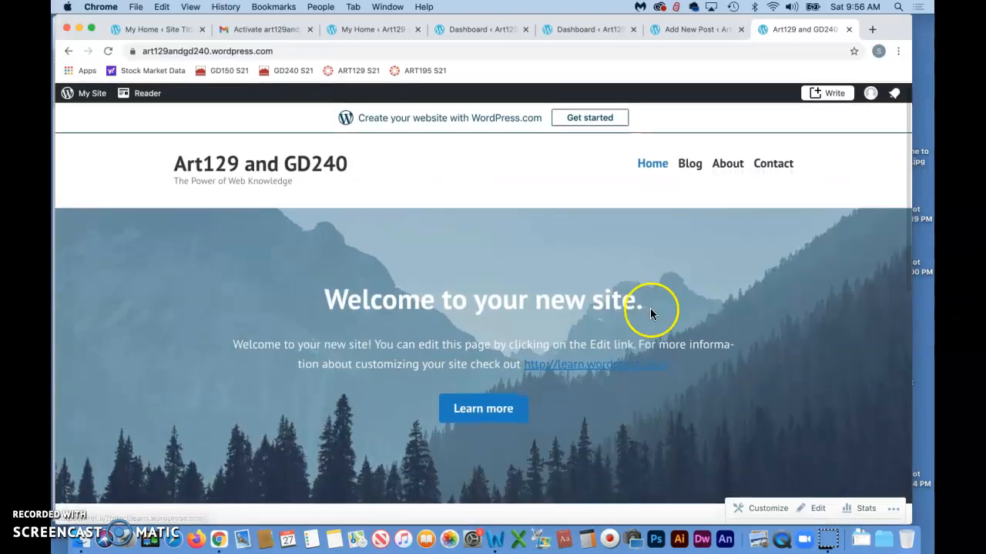
Find the Hello World post on the Blog page, then return to My Home.
{"action": "left_click", "coordinate": [689, 165]}
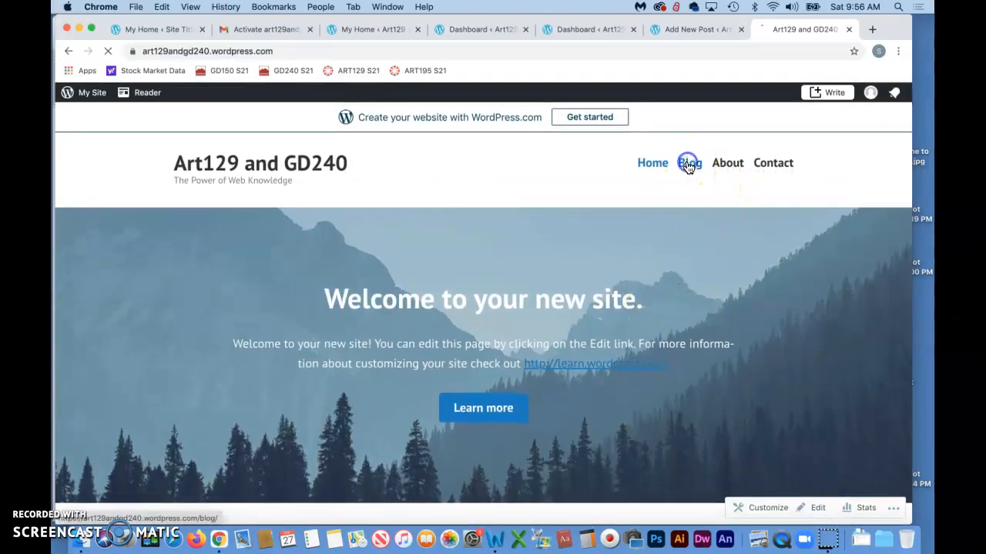
{"action": "scroll", "coordinate": [550, 363], "scroll_direction": "down", "scroll_amount": 5}
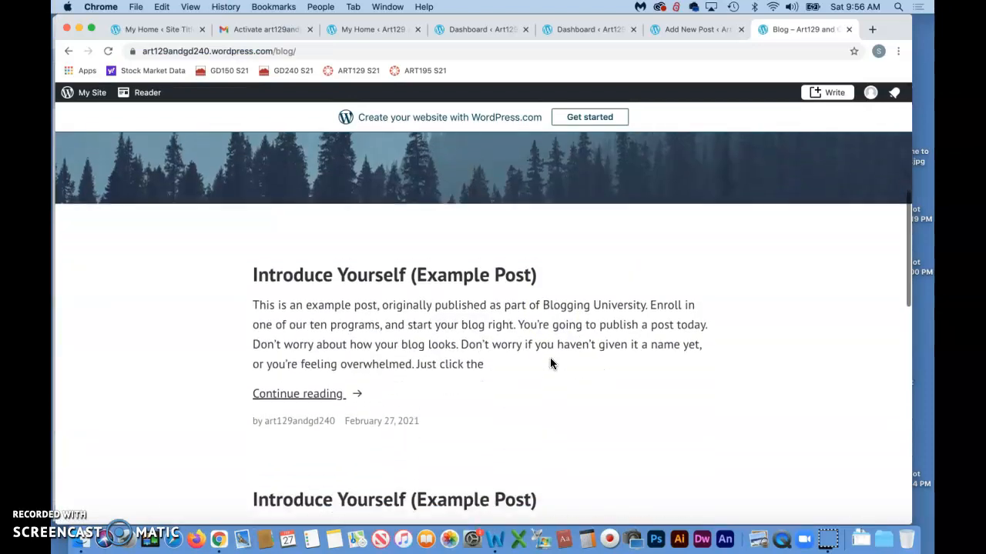
{"action": "scroll", "coordinate": [549, 363], "scroll_direction": "down", "scroll_amount": 10}
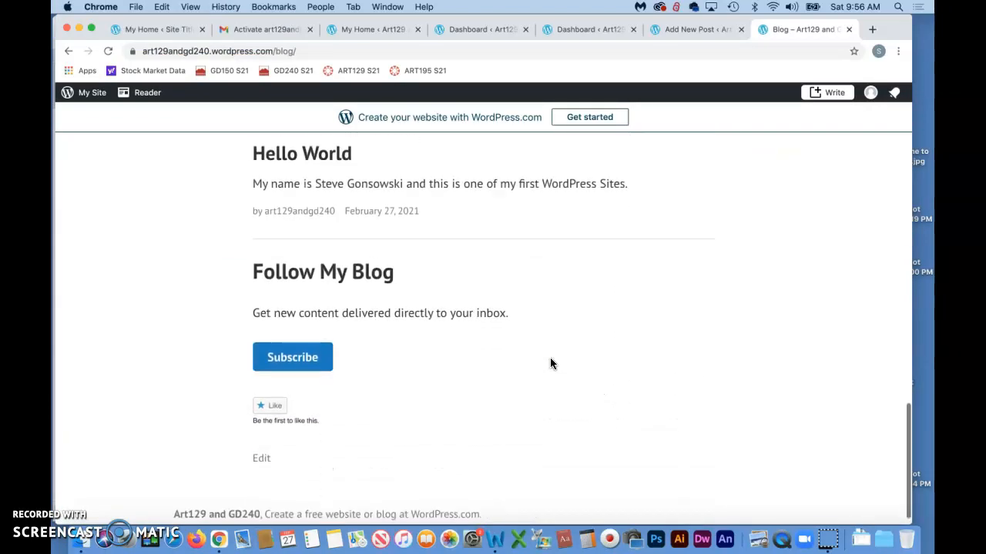
{"action": "scroll", "coordinate": [416, 240], "scroll_direction": "up", "scroll_amount": 1}
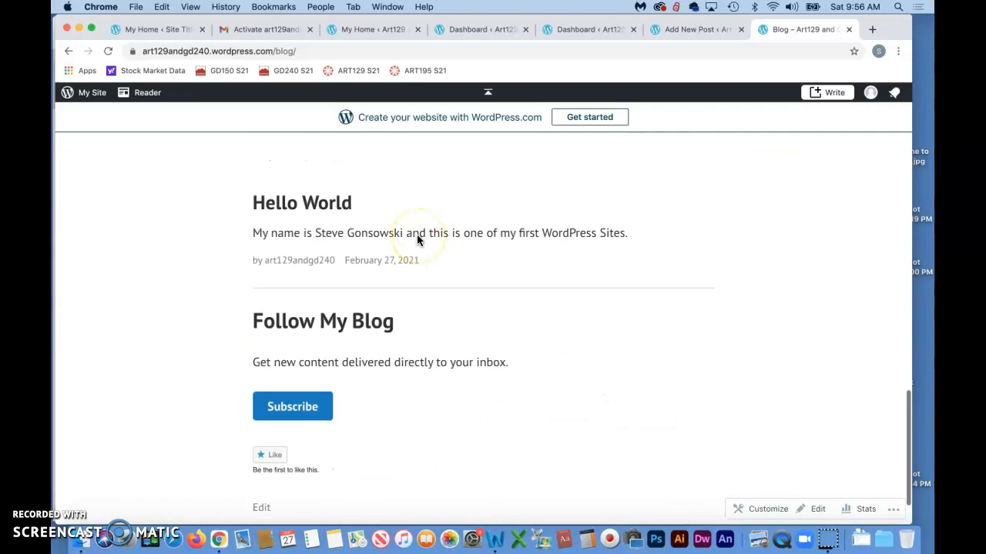
{"action": "scroll", "coordinate": [275, 416], "scroll_direction": "up", "scroll_amount": 10}
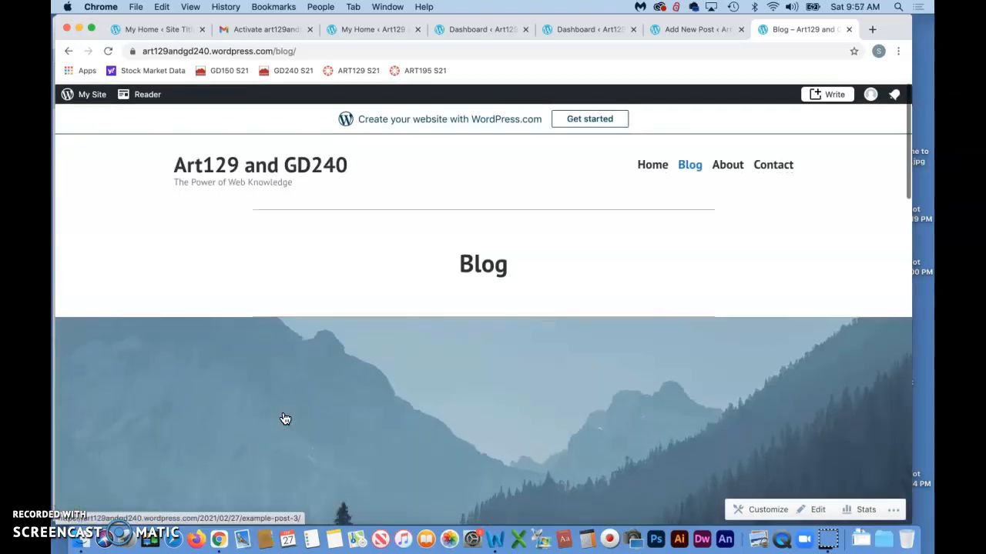
{"action": "left_click", "coordinate": [77, 94]}
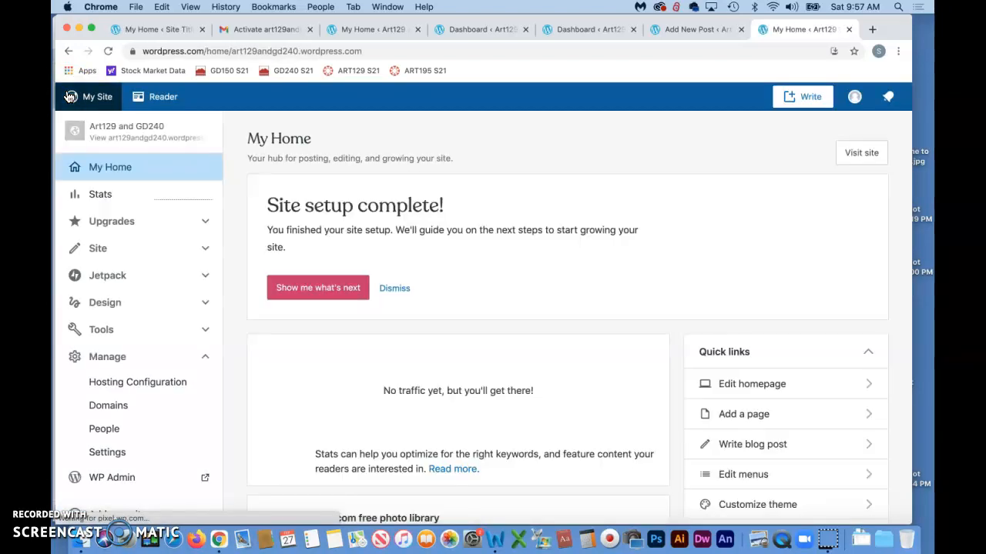
Go to WP Admin and open All Posts, listing three Introduce Yourself examples and Hello World.
{"action": "left_click", "coordinate": [97, 224]}
{"action": "scroll", "coordinate": [97, 237], "scroll_direction": "down", "scroll_amount": 1}
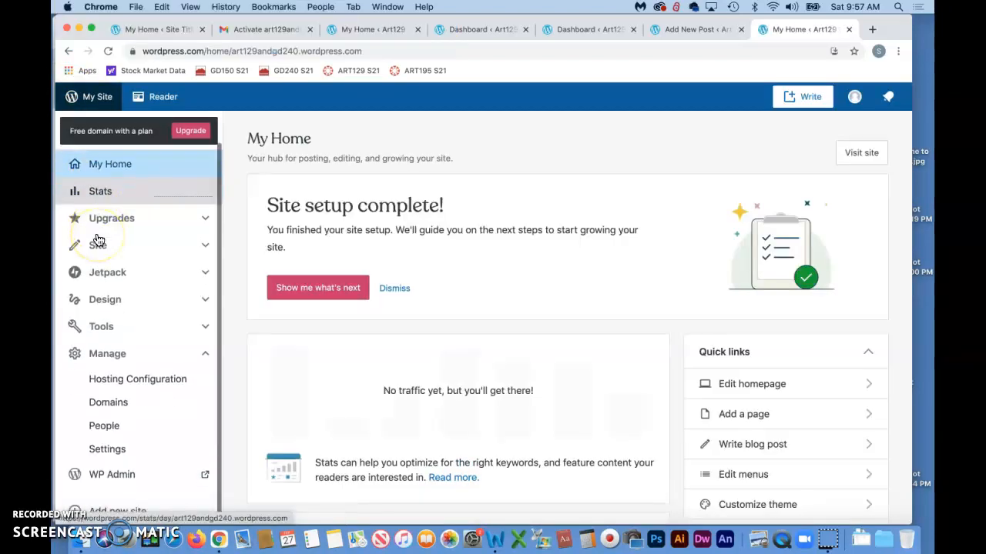
{"action": "left_click", "coordinate": [124, 476]}
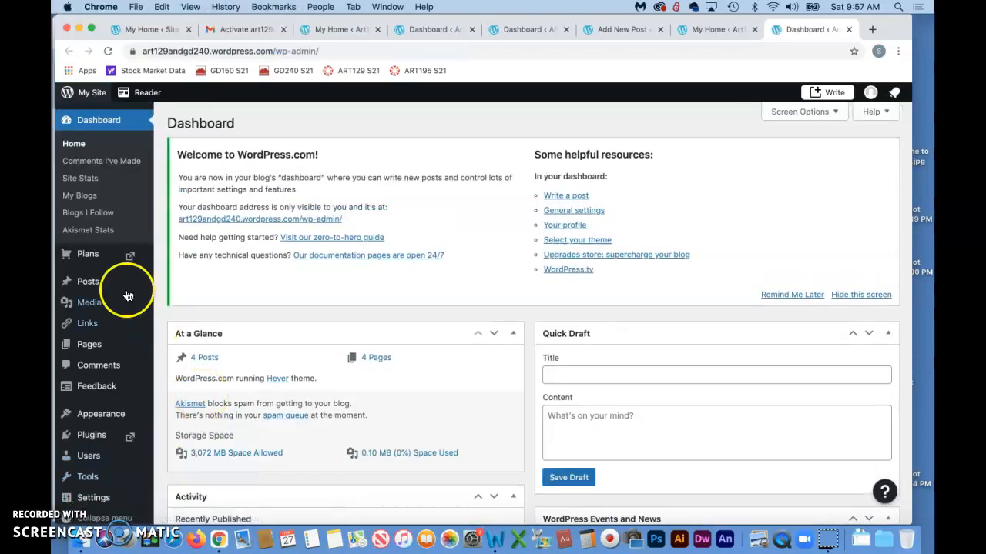
{"action": "mouse_move", "coordinate": [120, 286]}
{"action": "left_click", "coordinate": [103, 331]}
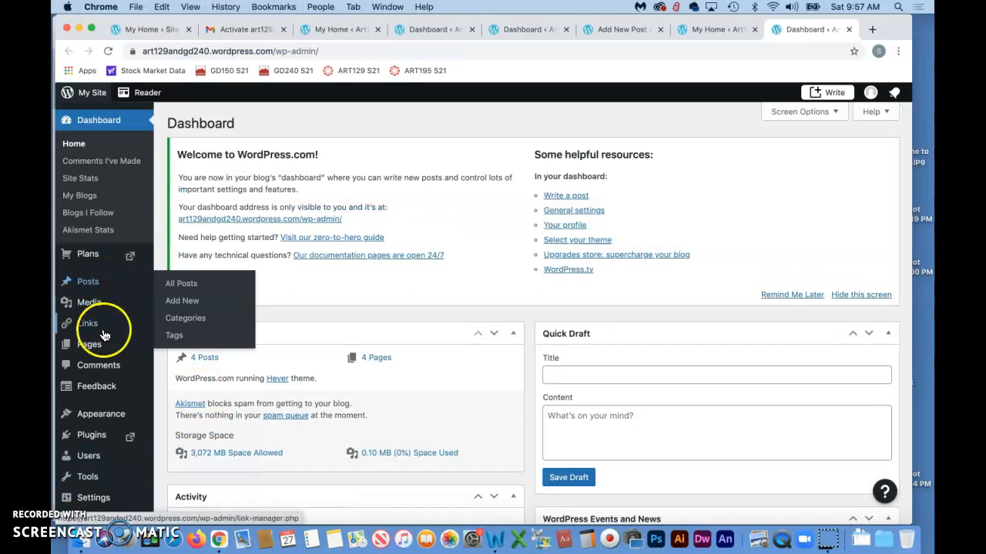
{"action": "mouse_move", "coordinate": [97, 283]}
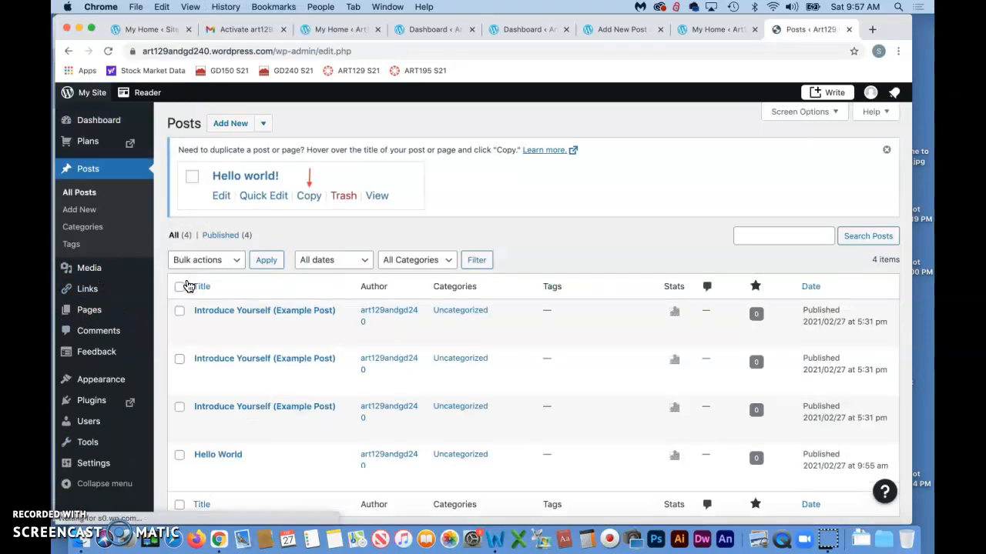
Check the three 'Introduce Yourself (Example Post)' entries and apply the Move to Trash bulk action.
{"action": "left_click", "coordinate": [178, 313]}
{"action": "left_click", "coordinate": [179, 359]}
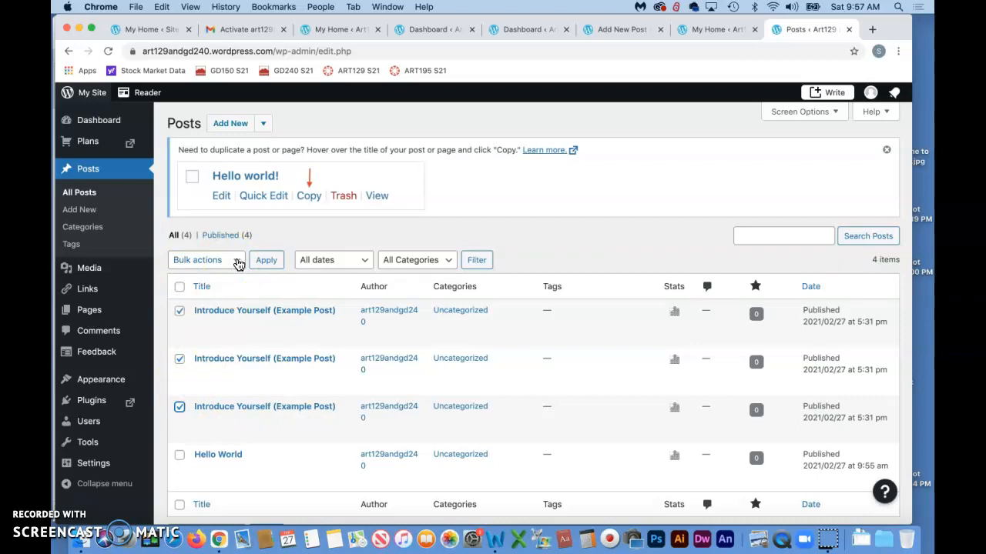
{"action": "left_click", "coordinate": [238, 262]}
{"action": "left_click", "coordinate": [197, 275]}
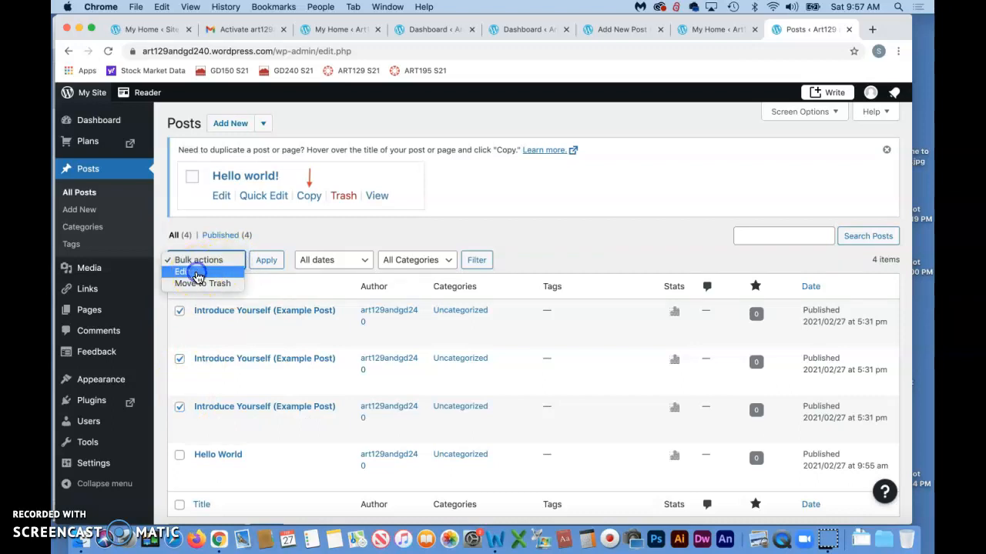
{"action": "left_click", "coordinate": [234, 264]}
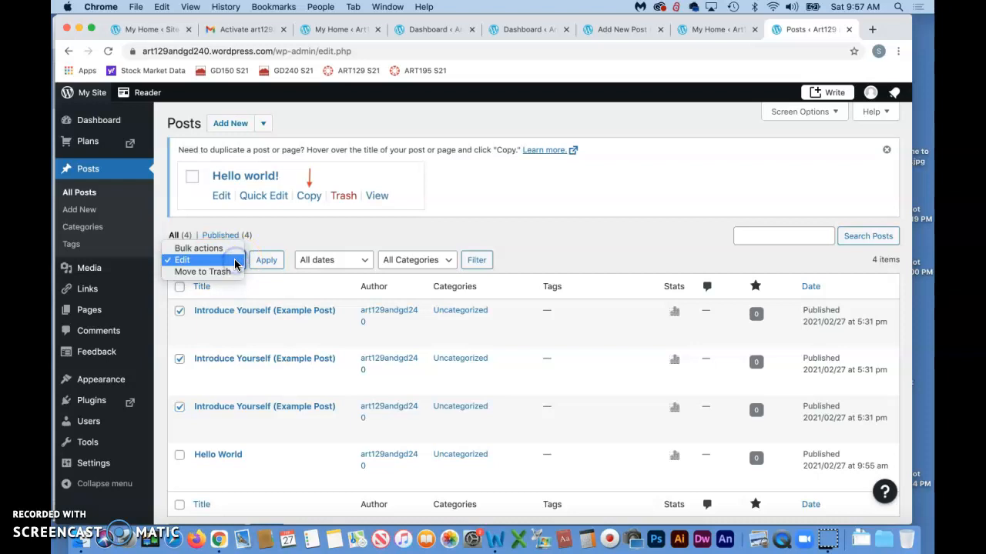
{"action": "left_click", "coordinate": [220, 280]}
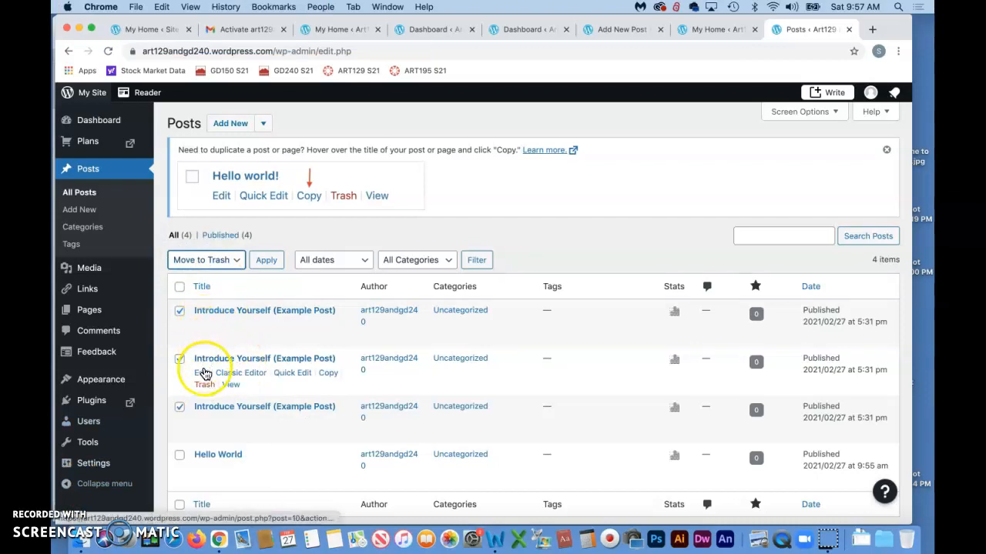
{"action": "left_click", "coordinate": [76, 502]}
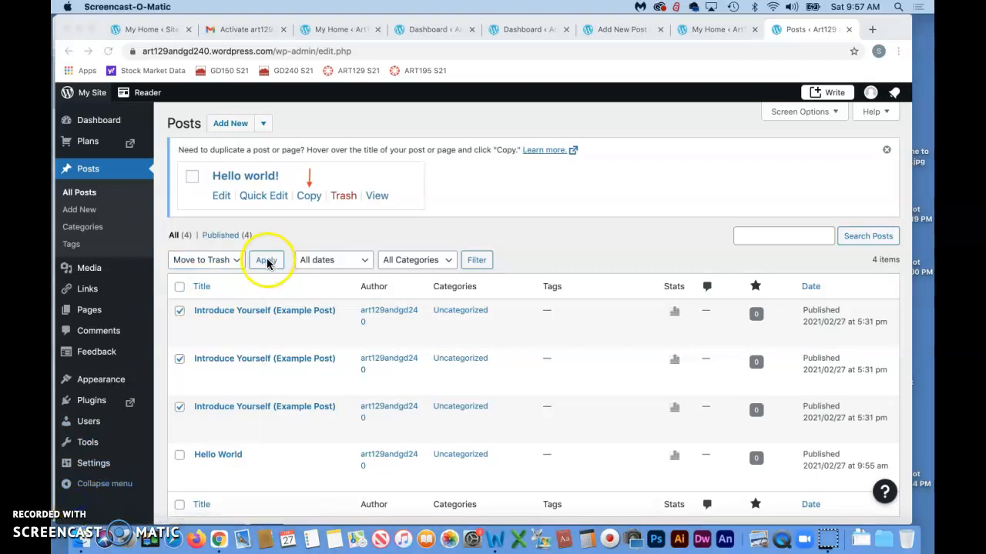
{"action": "left_click", "coordinate": [266, 262]}
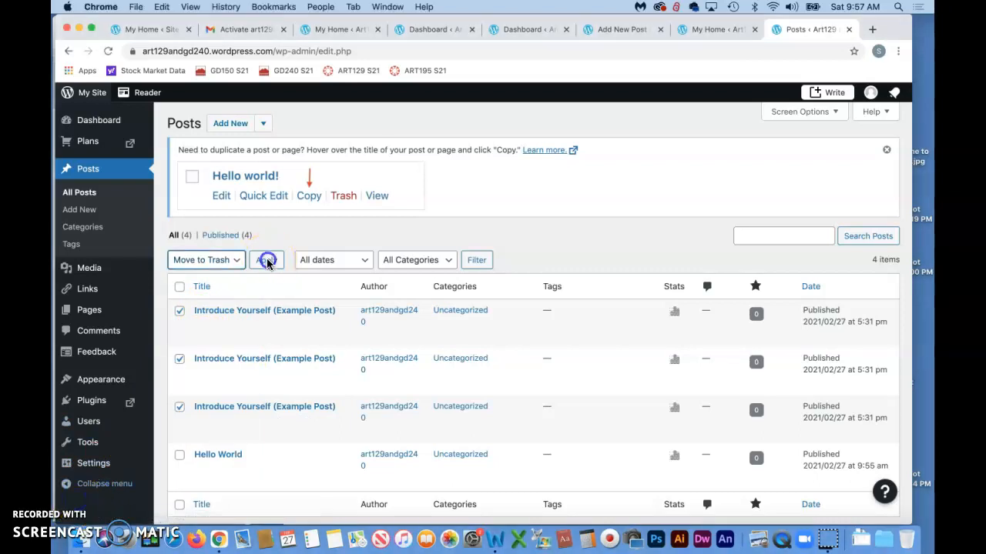
{"action": "left_click", "coordinate": [267, 262]}
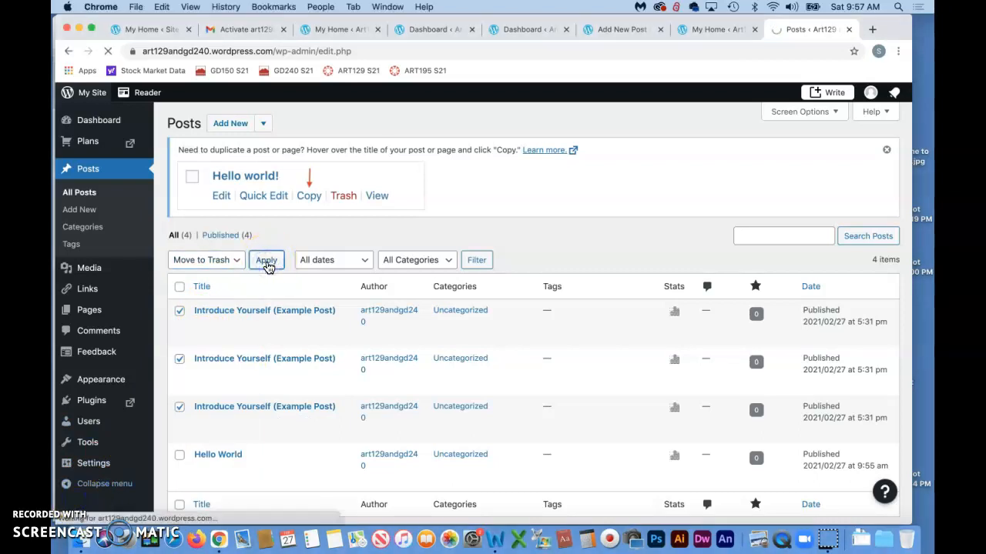
{"action": "left_click", "coordinate": [198, 266]}
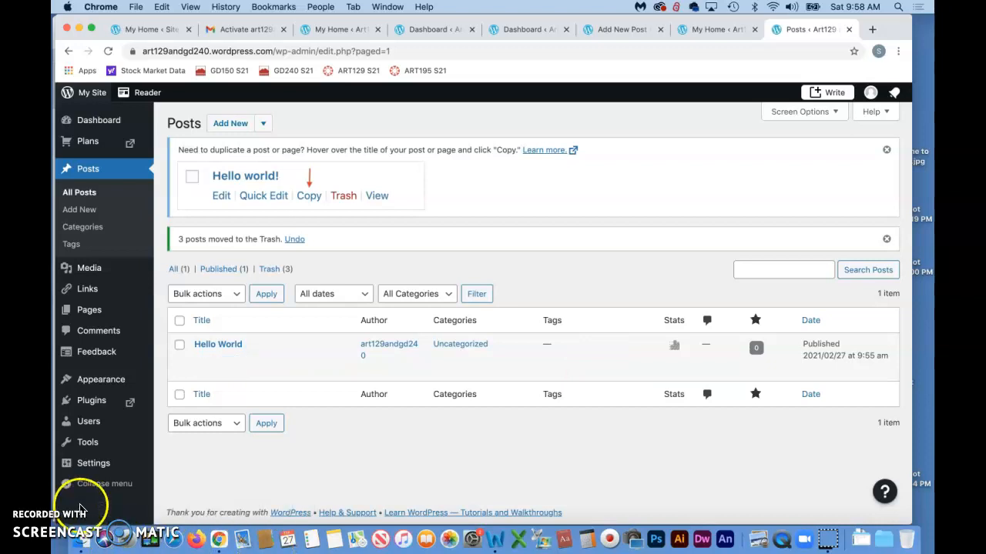
Open art129andgd240.wordpress.com in a new tab and scroll down the live site.
{"action": "left_click", "coordinate": [872, 30]}
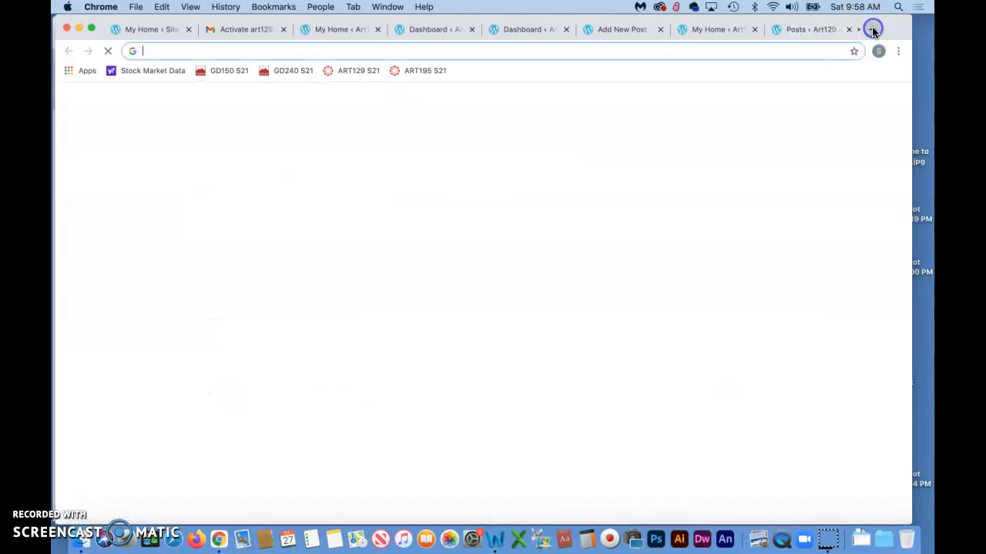
{"action": "type", "text": "art129andgd240.wordpress.com"}
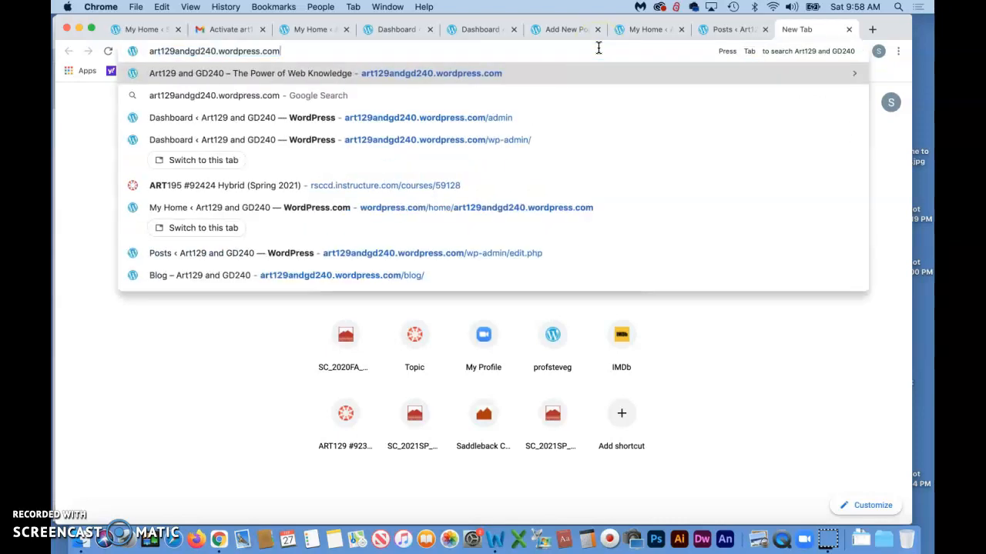
{"action": "key", "text": "Return"}
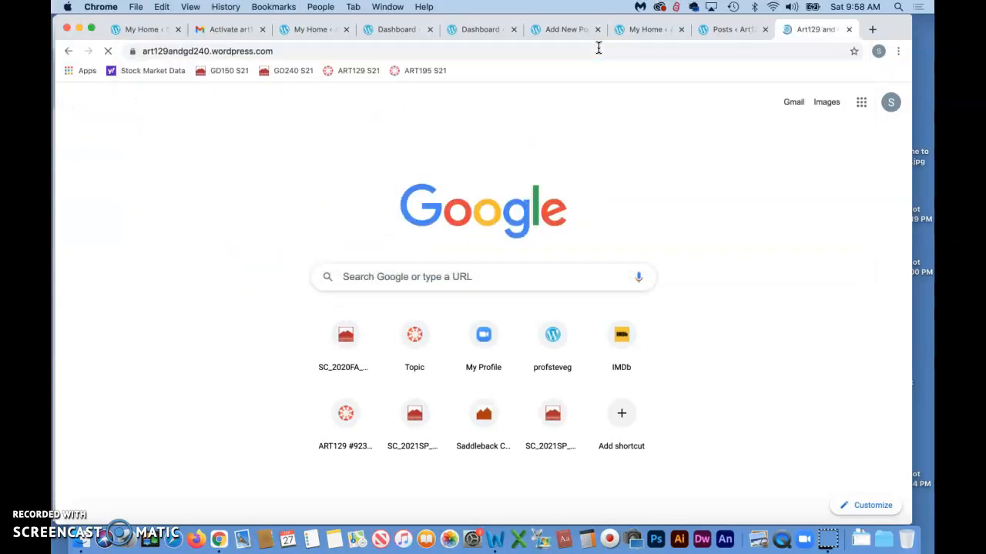
{"action": "scroll", "coordinate": [646, 241], "scroll_direction": "down", "scroll_amount": 5}
{"action": "scroll", "coordinate": [646, 247], "scroll_direction": "down", "scroll_amount": 1}
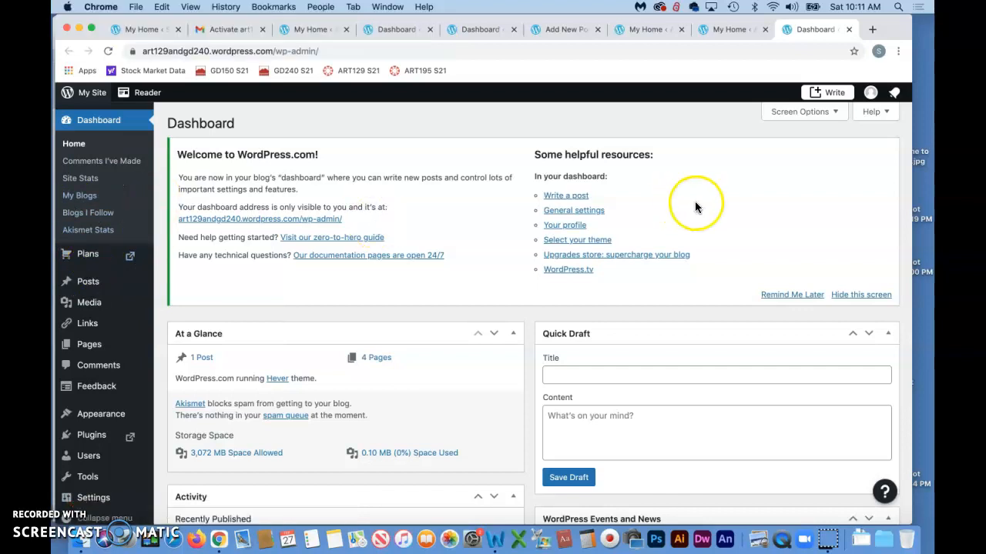
Log out of WordPress.com from the My Profile page.
{"action": "left_click", "coordinate": [871, 94]}
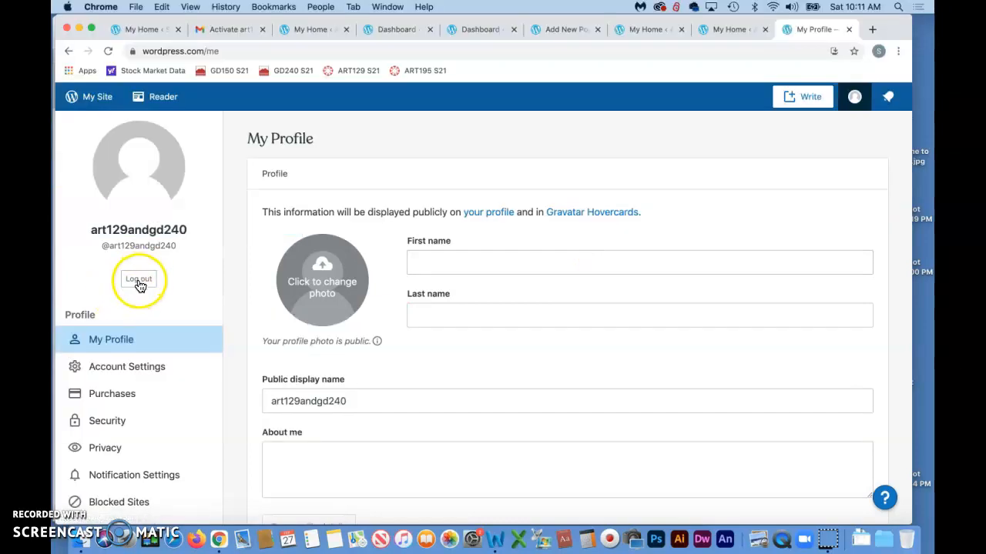
{"action": "left_click", "coordinate": [139, 281]}
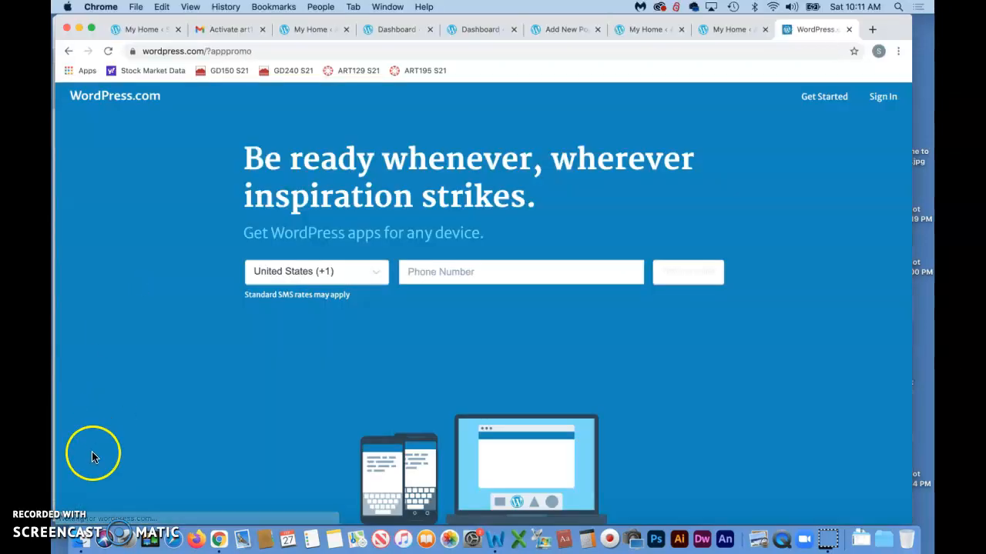